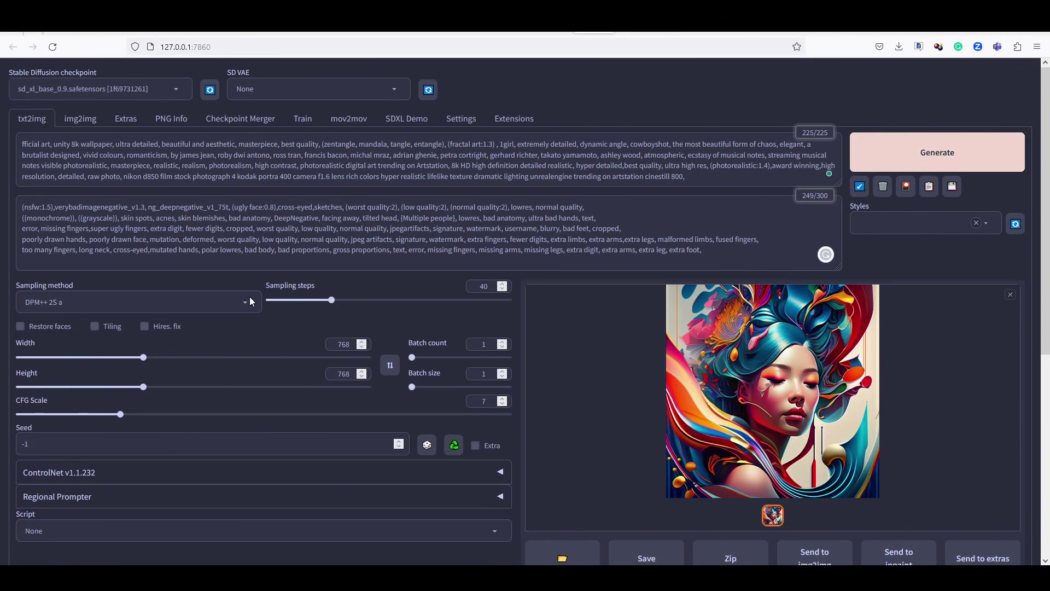
# Load the sd_xl_refiner_0.9 checkpoint, then switch back to sd_xl_base_0.9.safetensors
pyautogui.click(178, 91)
pyautogui.click(70, 410)
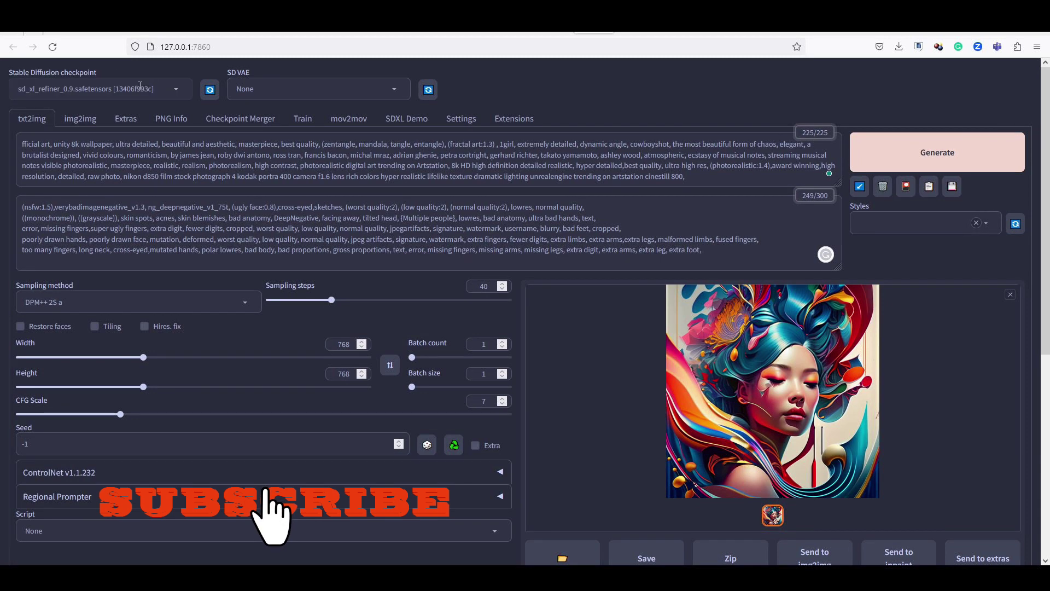
pyautogui.click(176, 89)
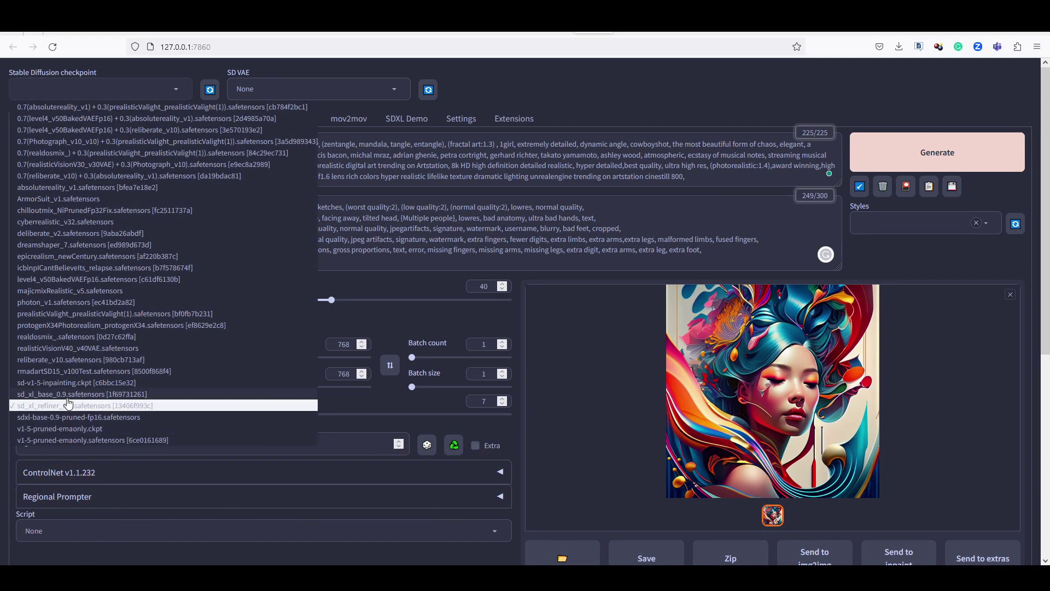
pyautogui.click(95, 395)
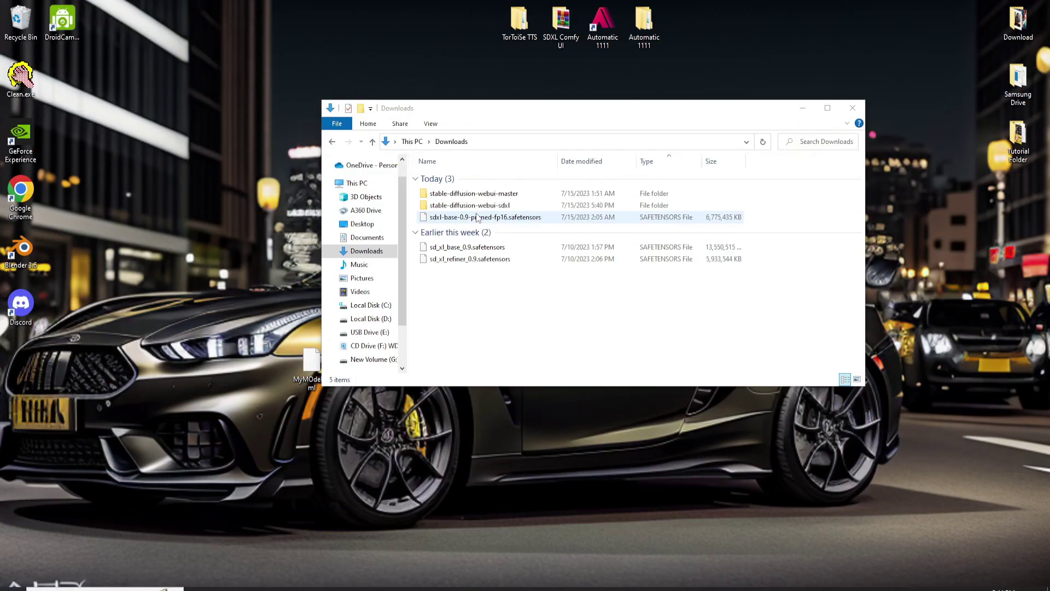
# Look over the SDXL model files and the webui-sdxl folder in Downloads, then return to the GitHub tab in Firefox
pyautogui.click(475, 248)
pyautogui.click(482, 217)
pyautogui.click(475, 205)
pyautogui.click(493, 300)
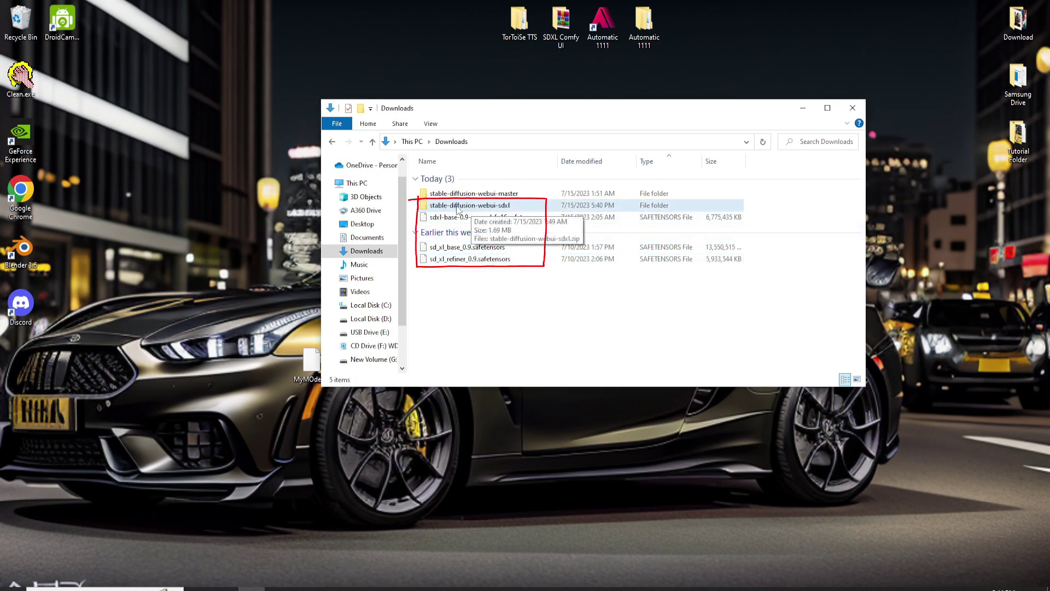
pyautogui.click(346, 585)
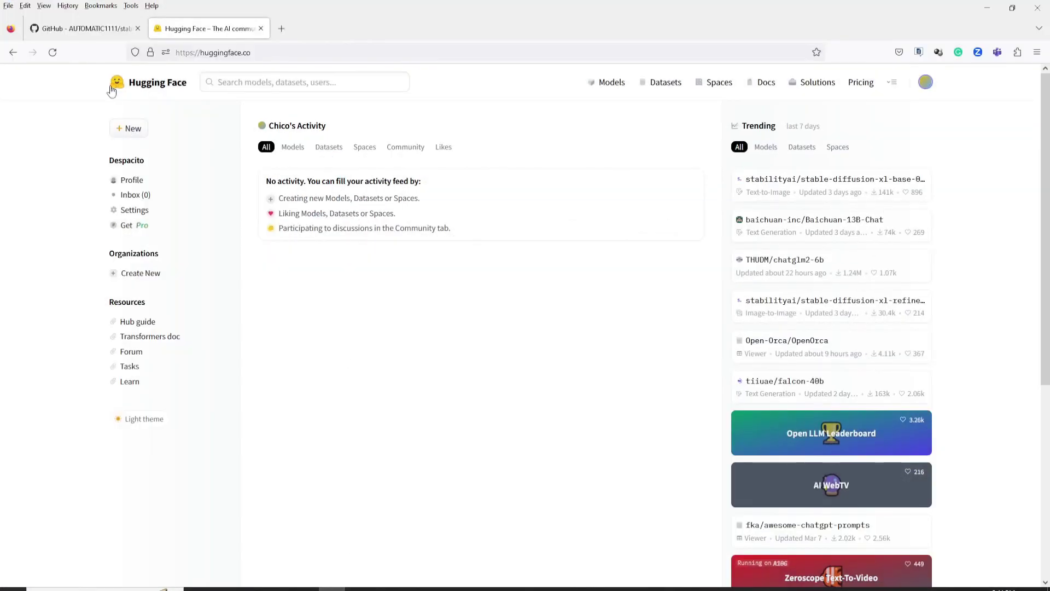
pyautogui.click(98, 30)
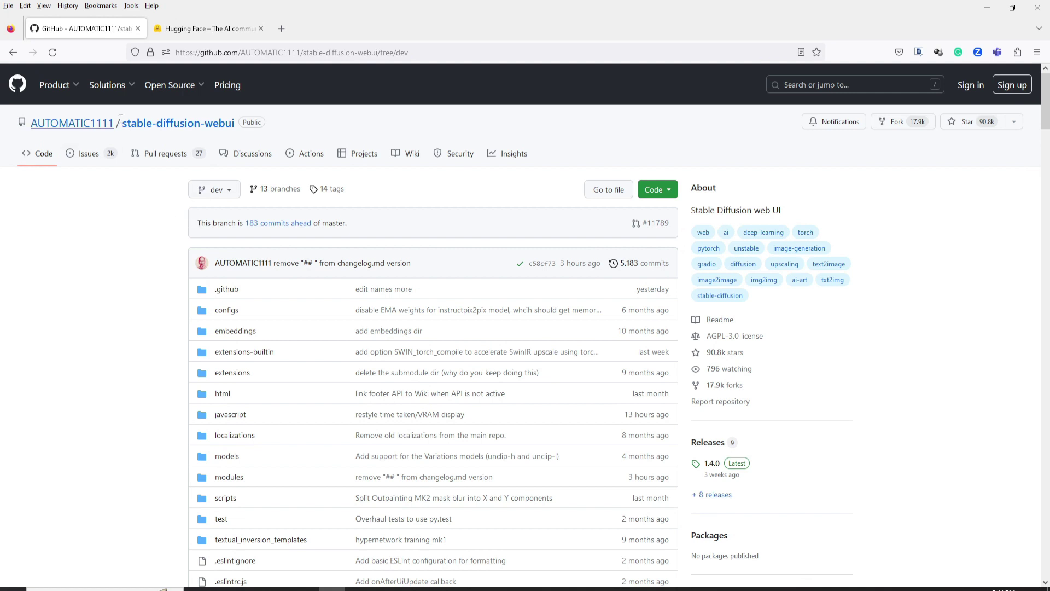
# Switch stable-diffusion-webui from the dev branch to sdxl and download that branch as a ZIP
pyautogui.moveTo(170, 84)
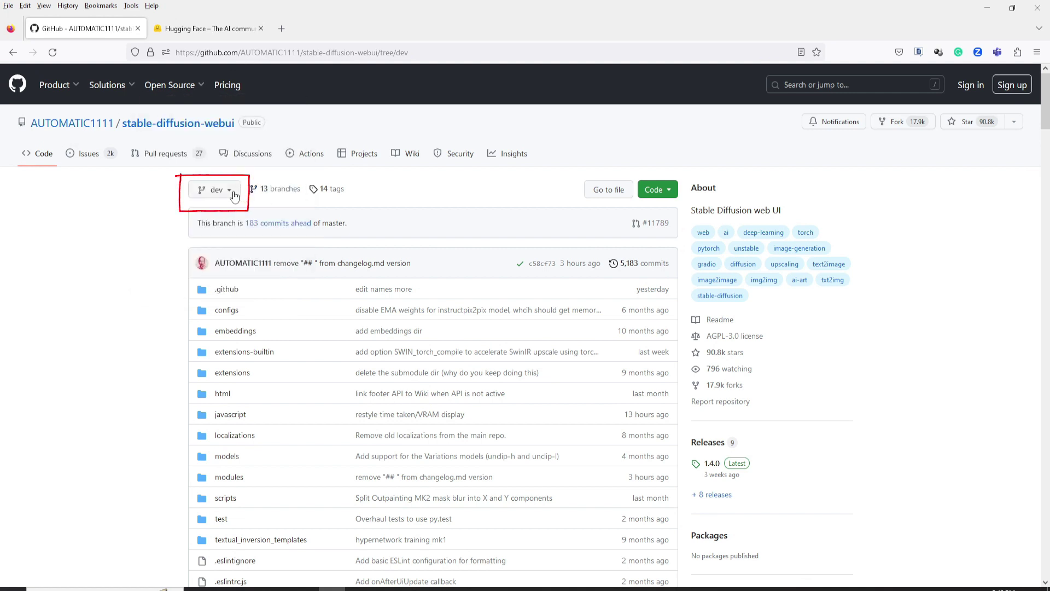
pyautogui.click(230, 191)
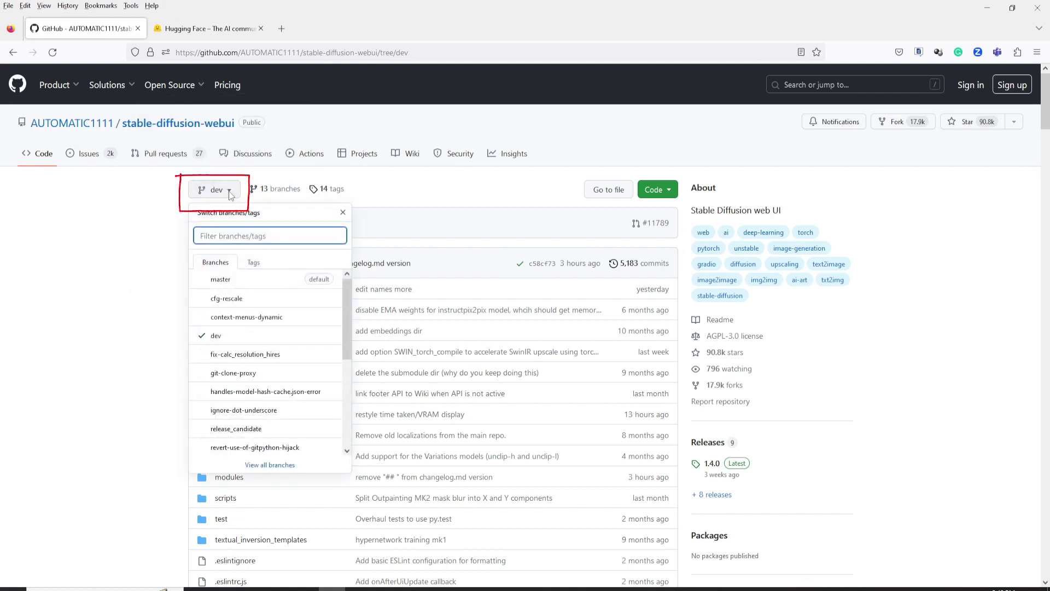
pyautogui.scroll(-2, 247, 358)
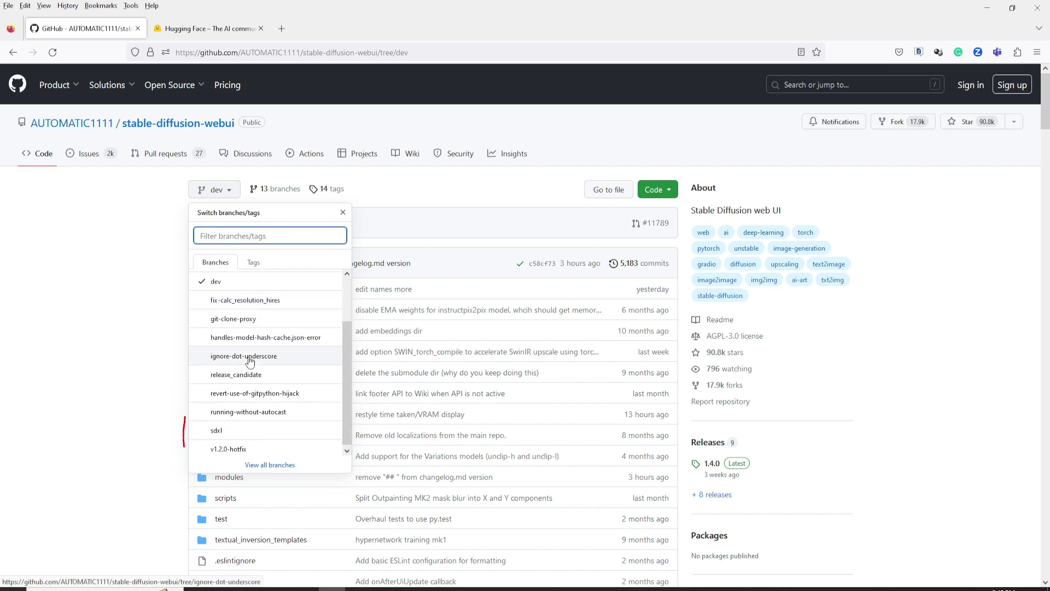
pyautogui.click(228, 432)
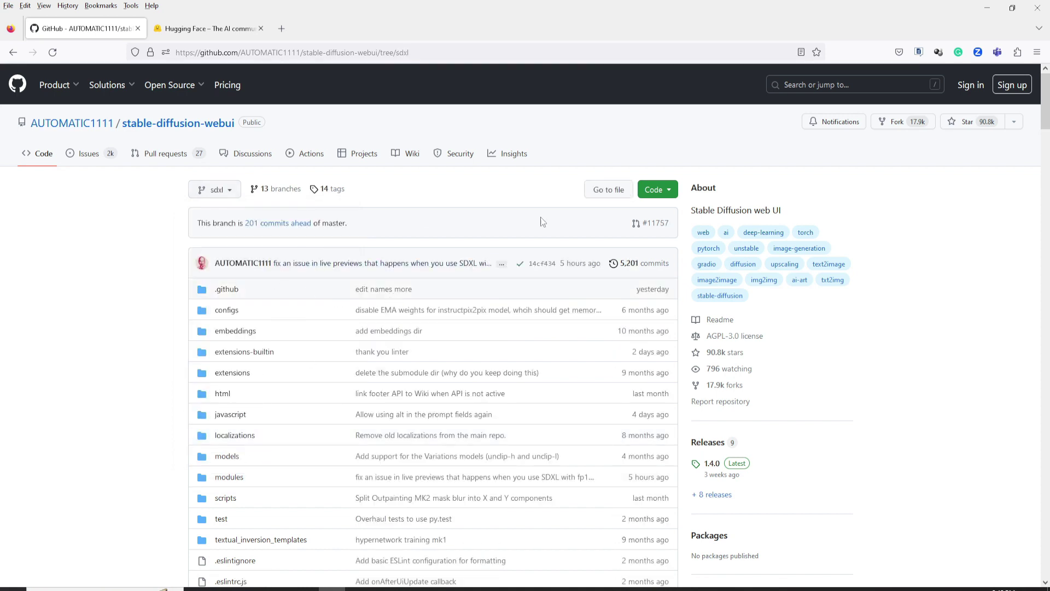
pyautogui.click(666, 196)
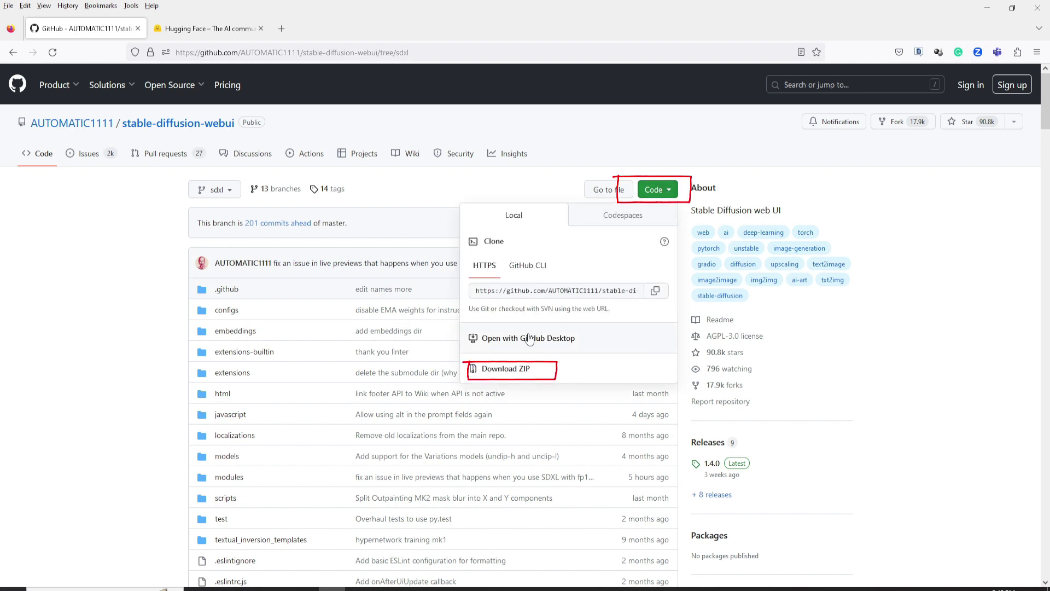
pyautogui.click(513, 370)
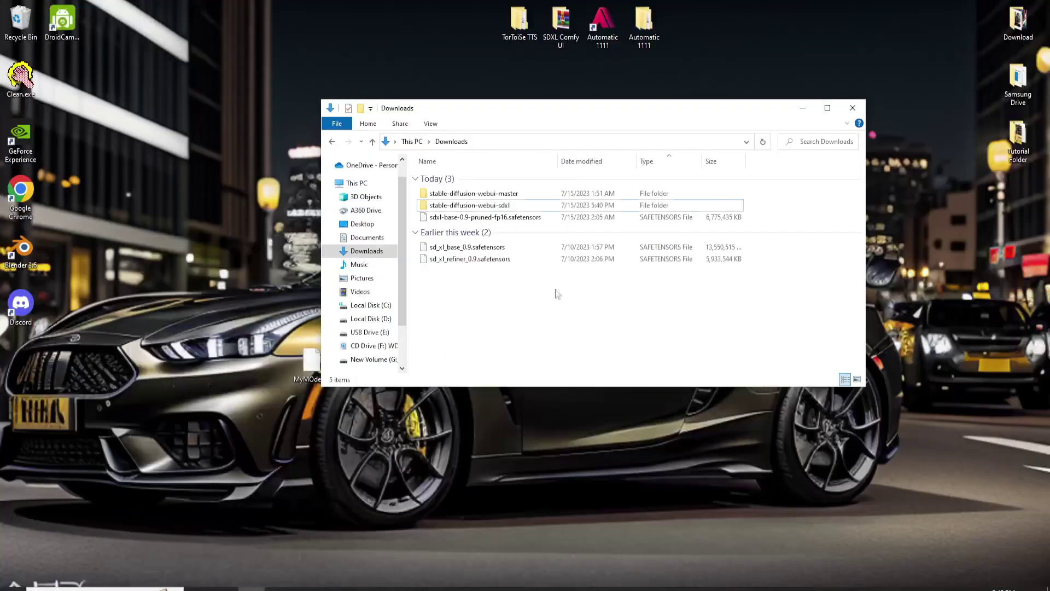
# View the trending SDXL 0.9 base and refiner models on Hugging Face's Models listing, then minimize Firefox
pyautogui.click(474, 217)
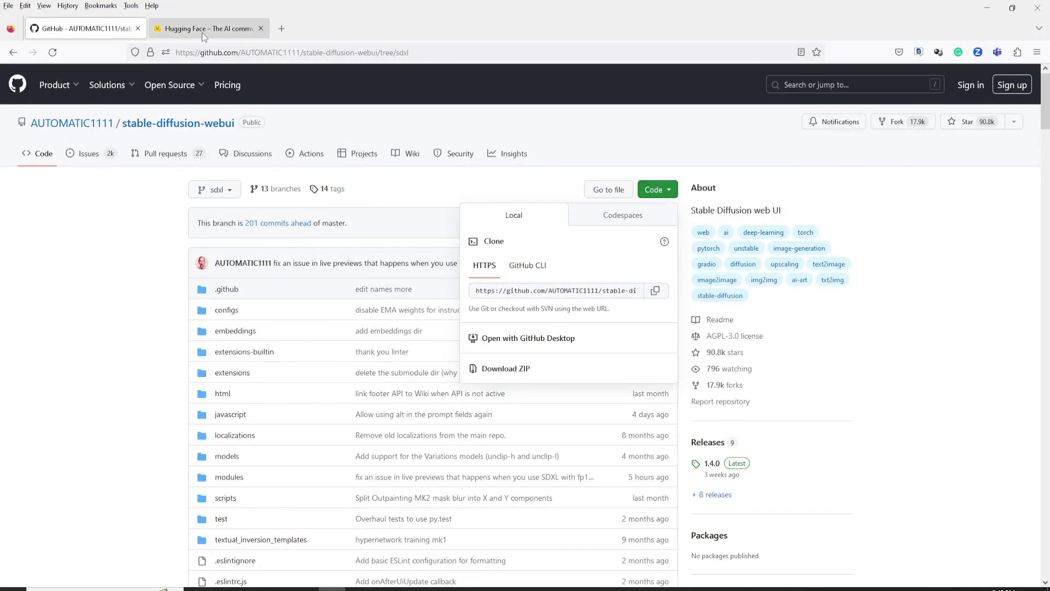
pyautogui.click(203, 34)
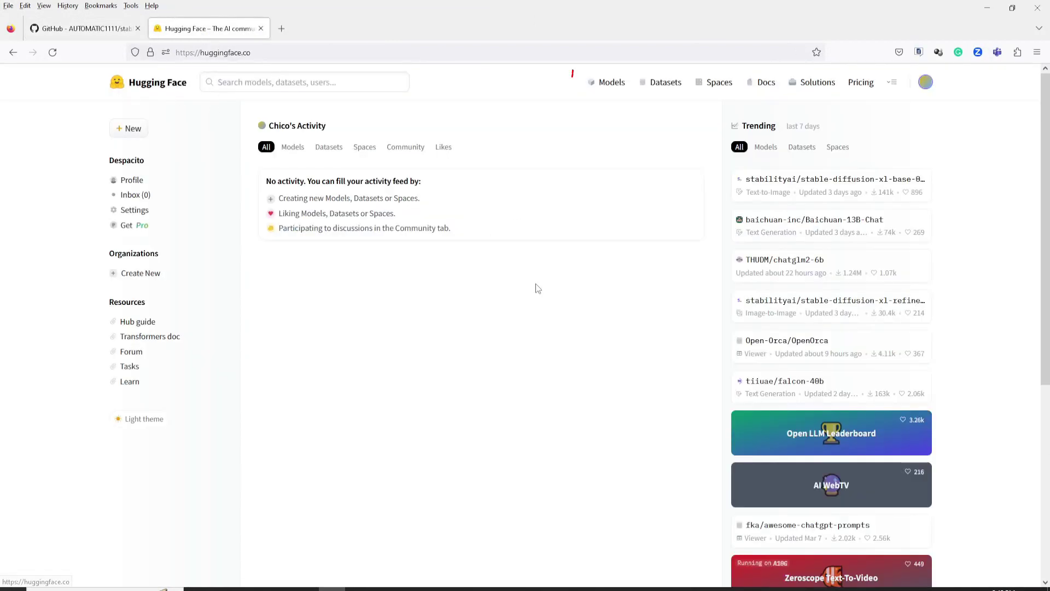
pyautogui.click(612, 84)
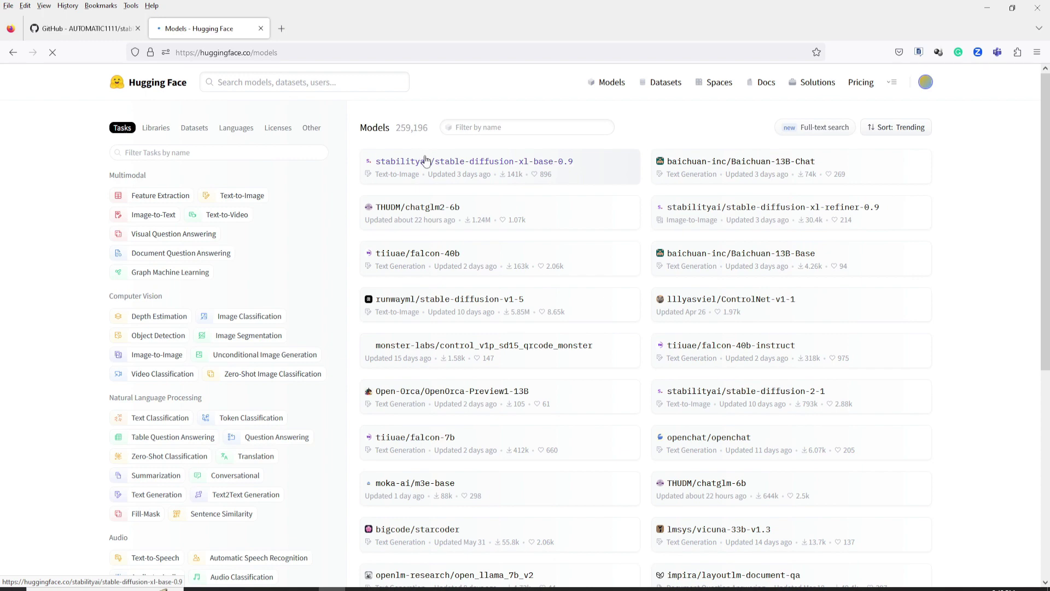
pyautogui.click(984, 8)
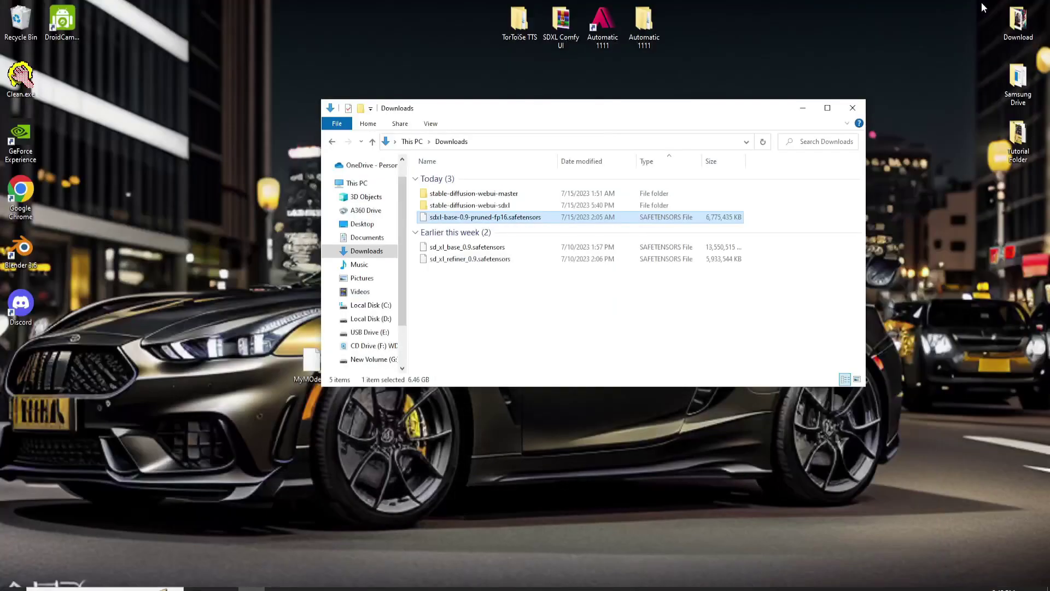
# Bring the Downloads window forward, review the sdxl folder and three SDXL model files, and shift the window left
pyautogui.click(559, 113)
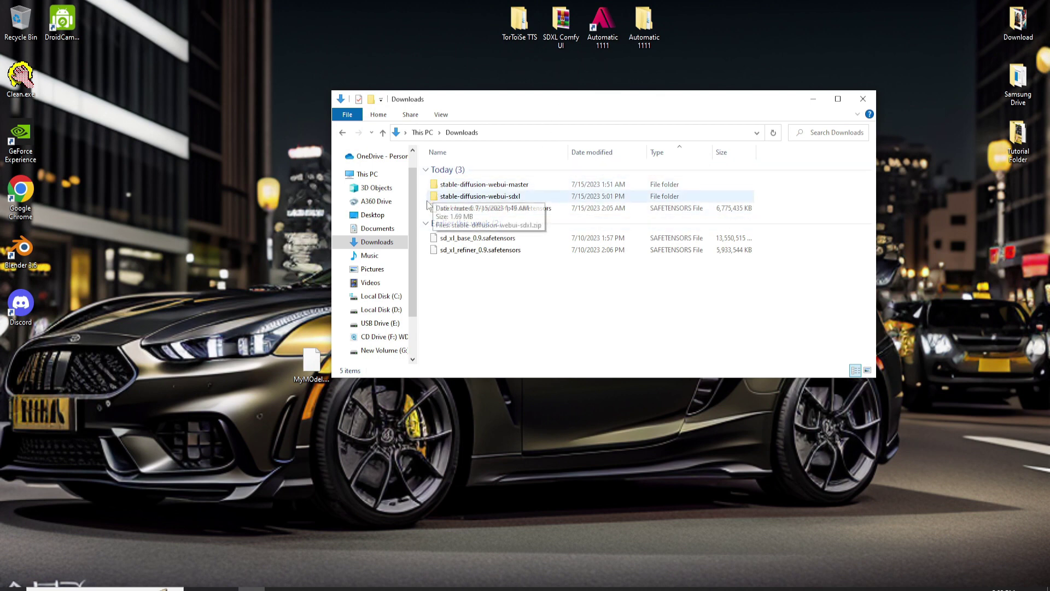
pyautogui.click(463, 196)
pyautogui.click(462, 208)
pyautogui.click(464, 239)
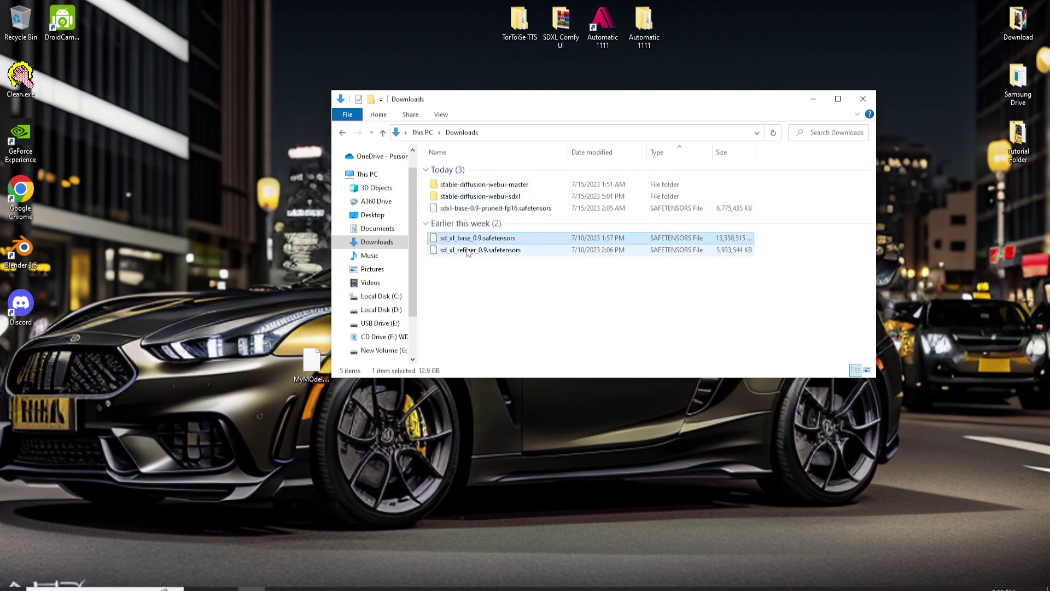
pyautogui.click(468, 250)
pyautogui.click(493, 281)
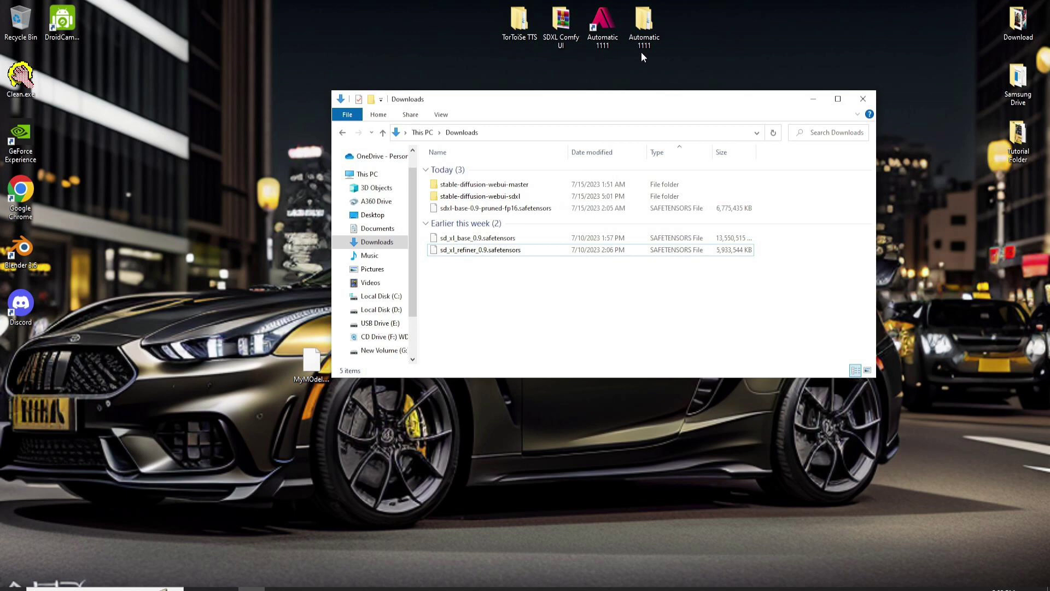
pyautogui.moveTo(600, 101); pyautogui.dragTo(558, 104)
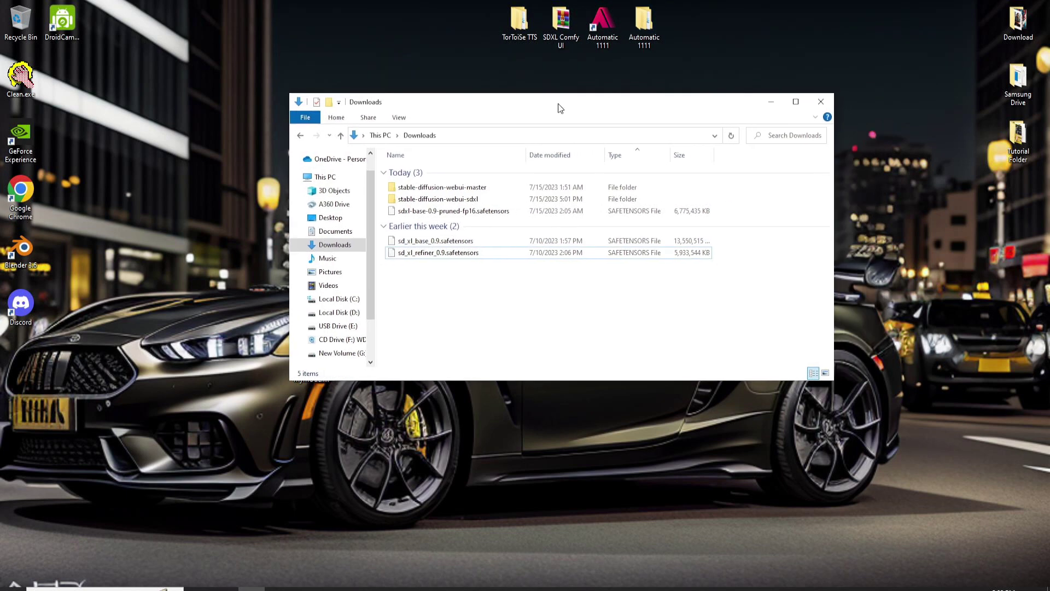
# Extract stable-diffusion-webui-sdxl.zip in place in Downloads
pyautogui.doubleClick(445, 200)
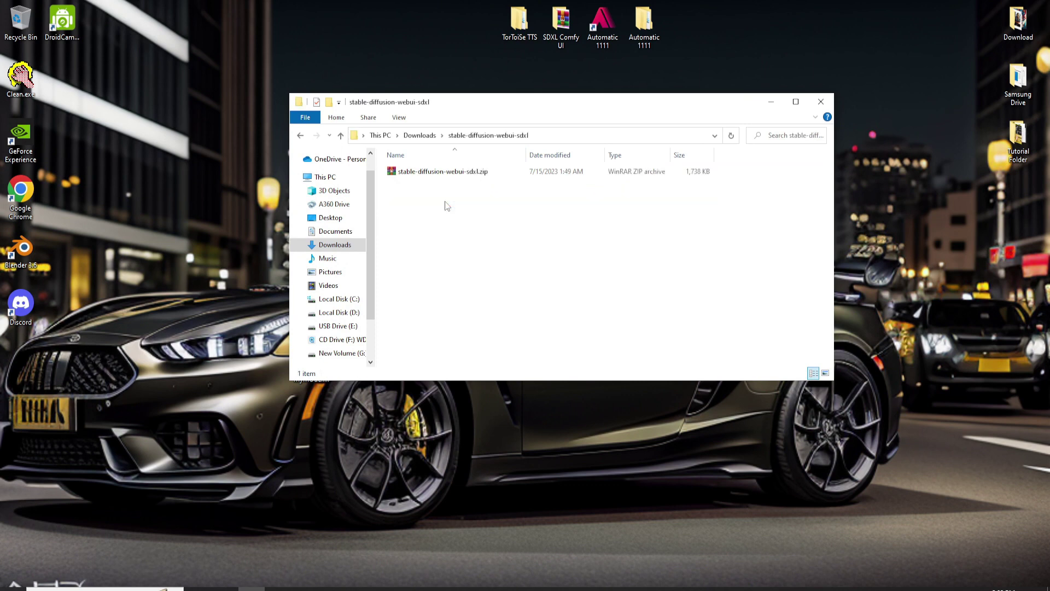
pyautogui.rightClick(447, 175)
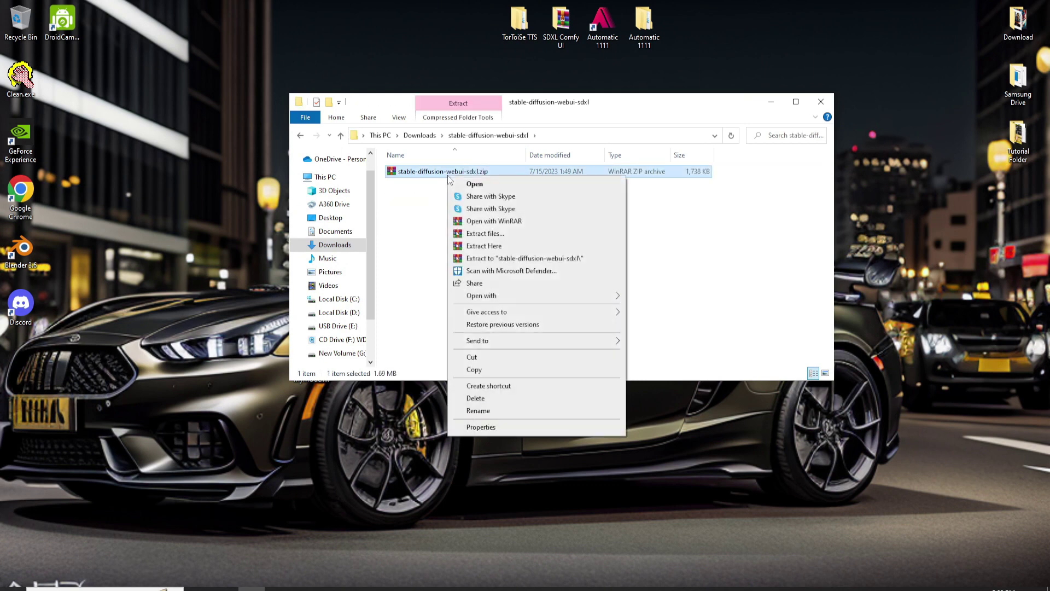
pyautogui.click(481, 247)
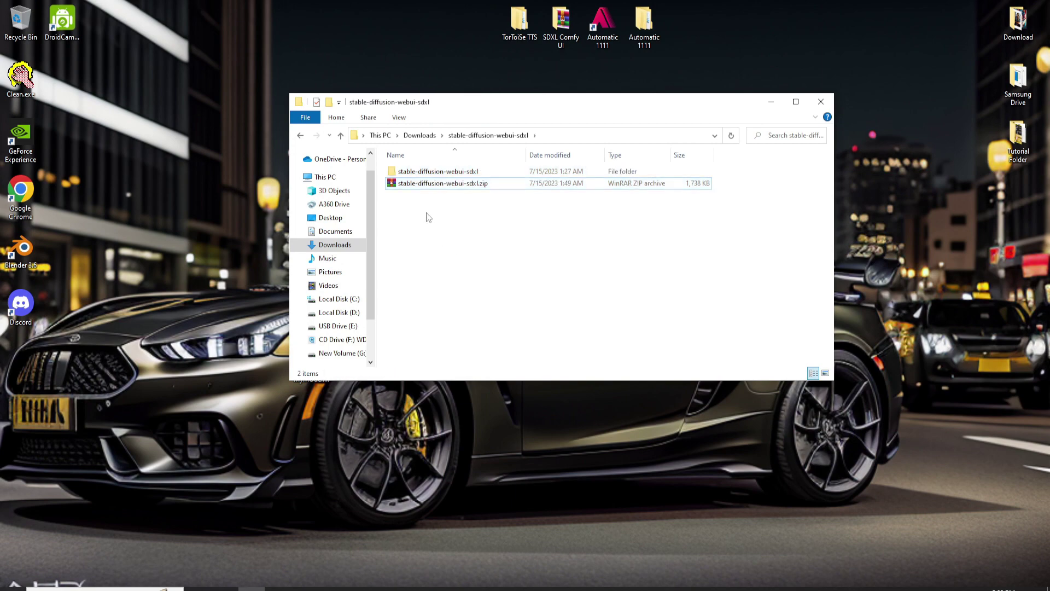
# Copy all 38 items inside the extracted stable-diffusion-webui-sdxl folder
pyautogui.doubleClick(423, 176)
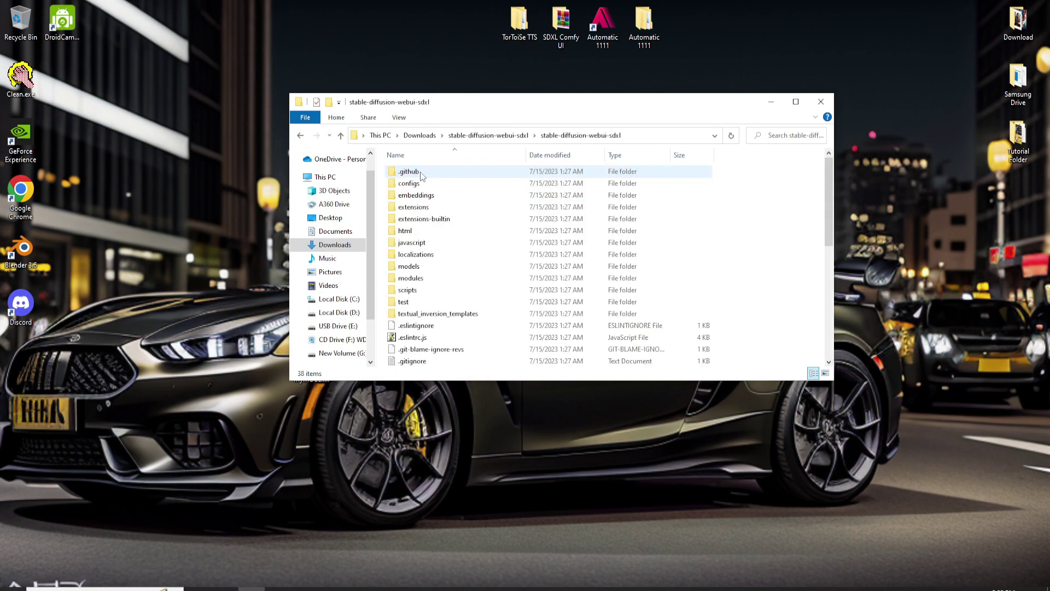
pyautogui.click(422, 176)
pyautogui.scroll(-7, 438, 273)
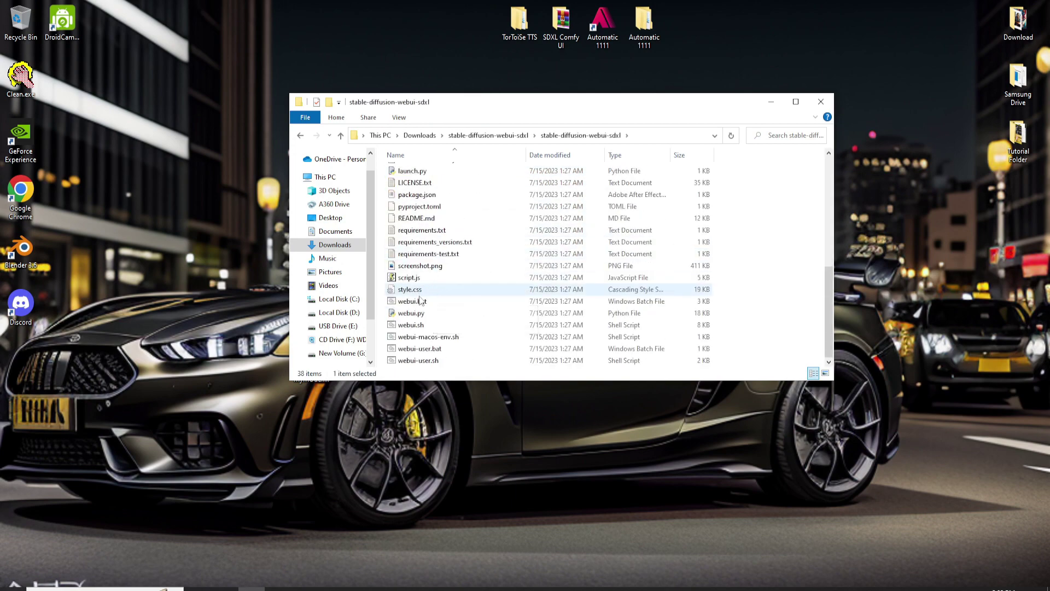
pyautogui.keyDown('shift'); pyautogui.click(417, 356); pyautogui.keyUp('shift')
pyautogui.rightClick(418, 356)
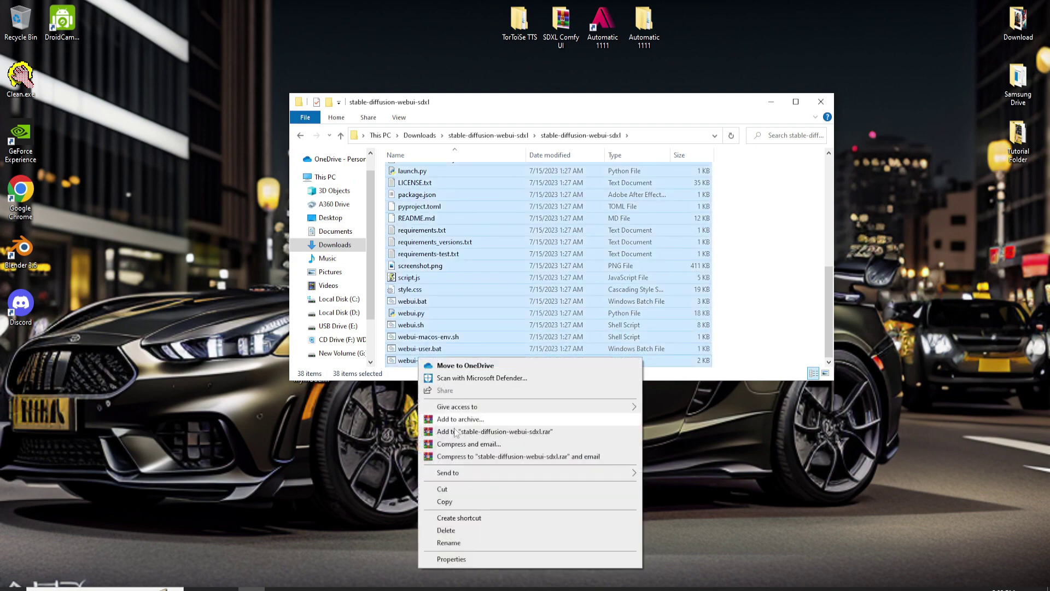
pyautogui.click(444, 501)
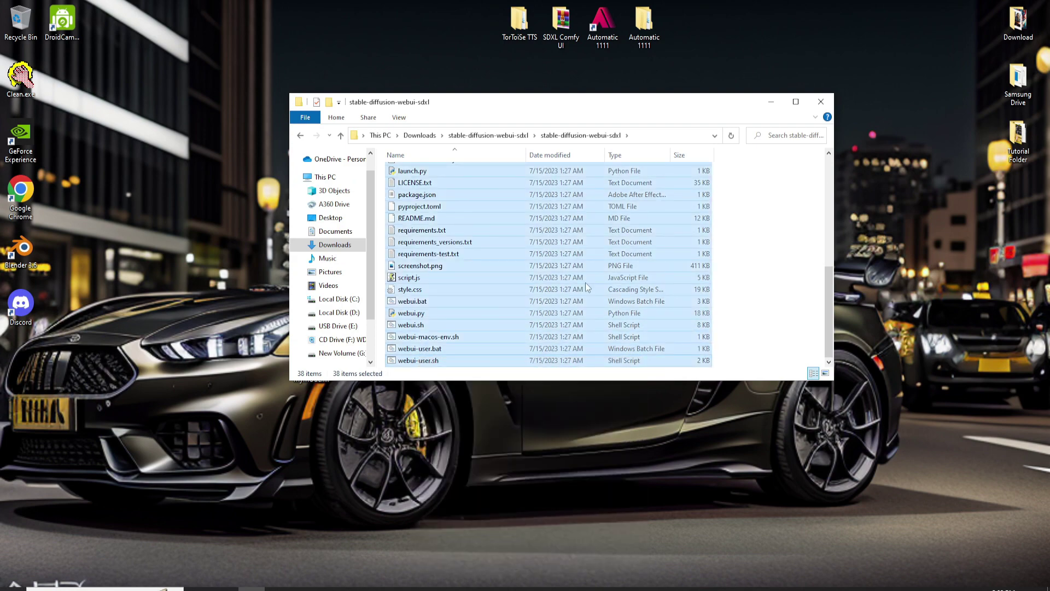
# Paste the 38 sdxl files into Automatic 1111\stable-diffusion-webui, replacing the existing files
pyautogui.doubleClick(639, 32)
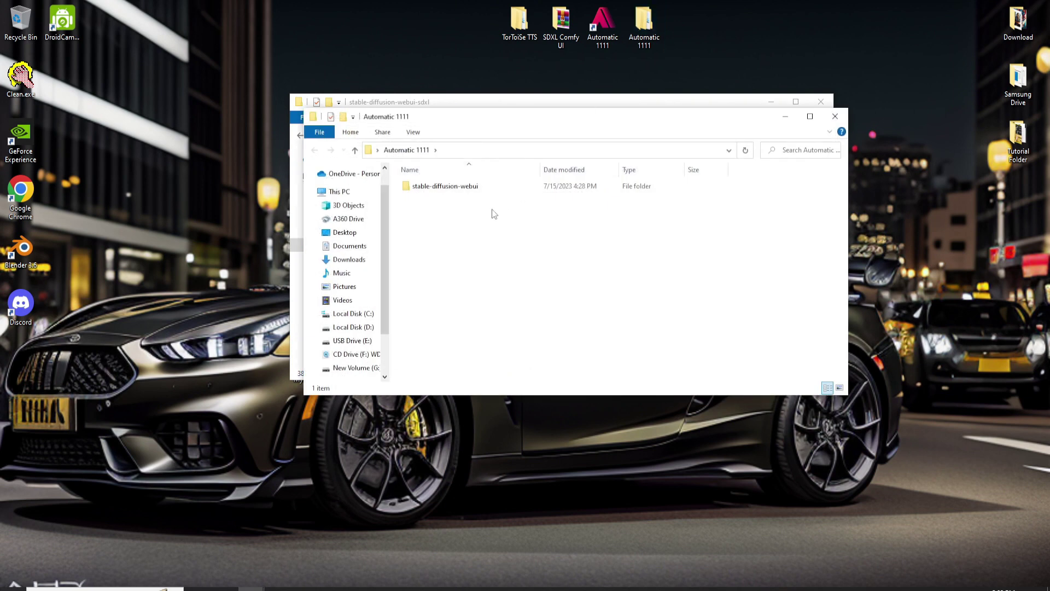
pyautogui.doubleClick(471, 187)
pyautogui.rightClick(726, 251)
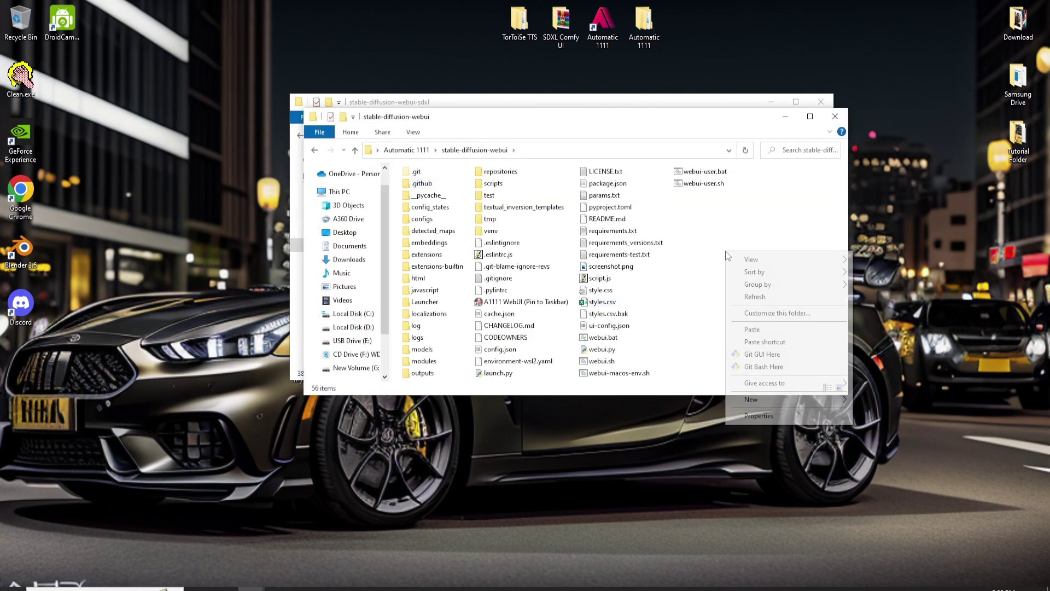
pyautogui.click(760, 334)
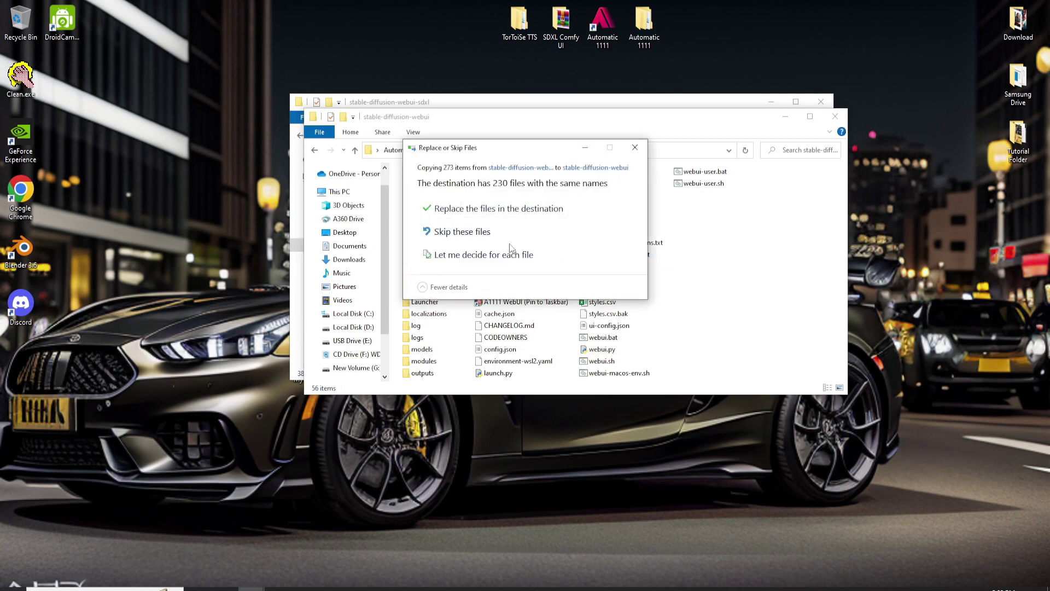
pyautogui.click(500, 209)
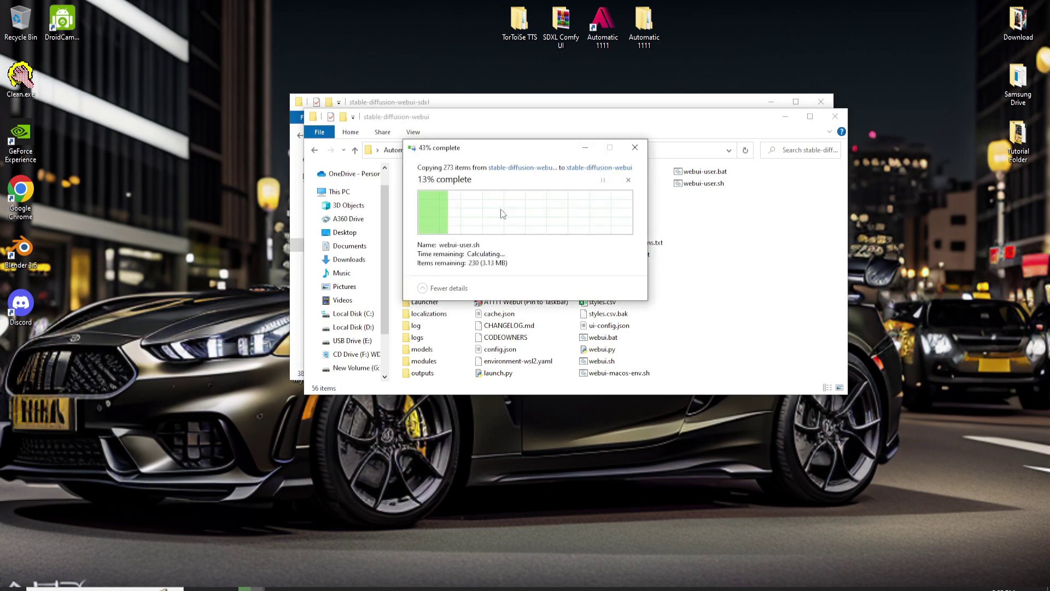
pyautogui.click(713, 259)
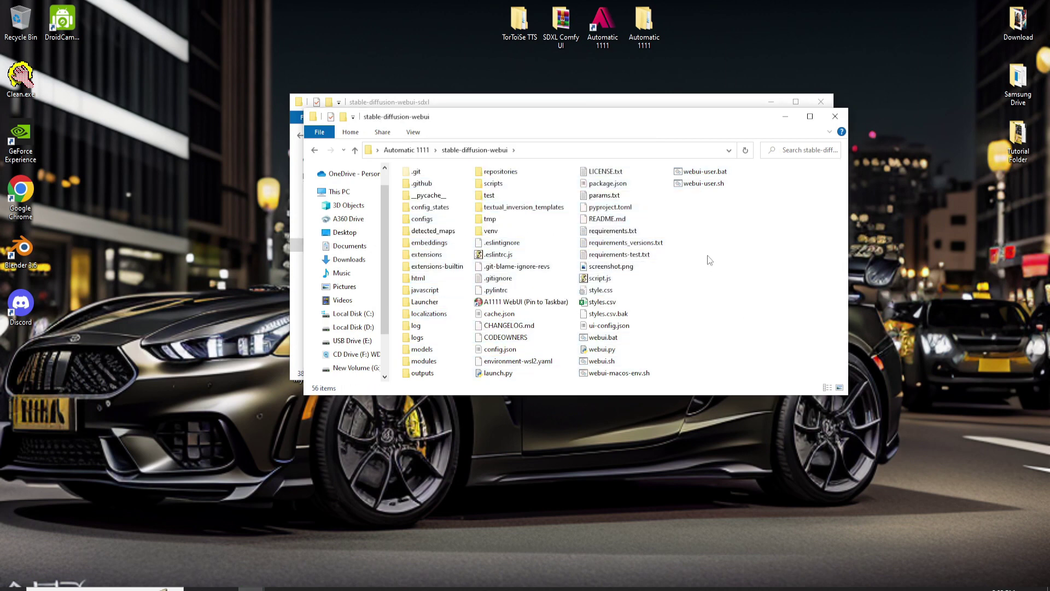
# Add --autolaunch --xformers --lowvram --no-half-vae to COMMANDLINE_ARGS in webui-user.bat and save it
pyautogui.rightClick(703, 174)
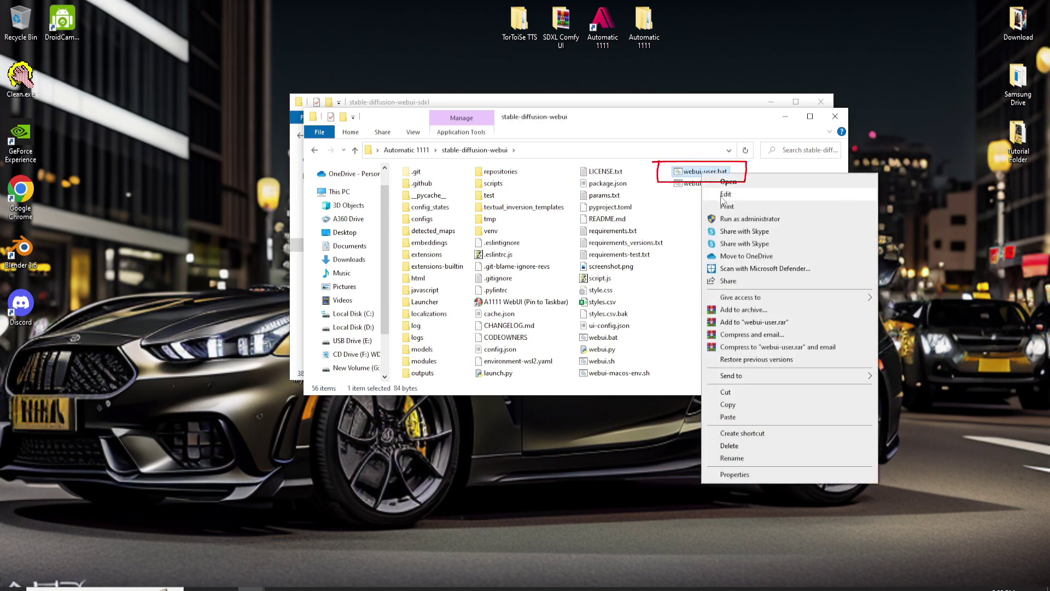
pyautogui.click(725, 194)
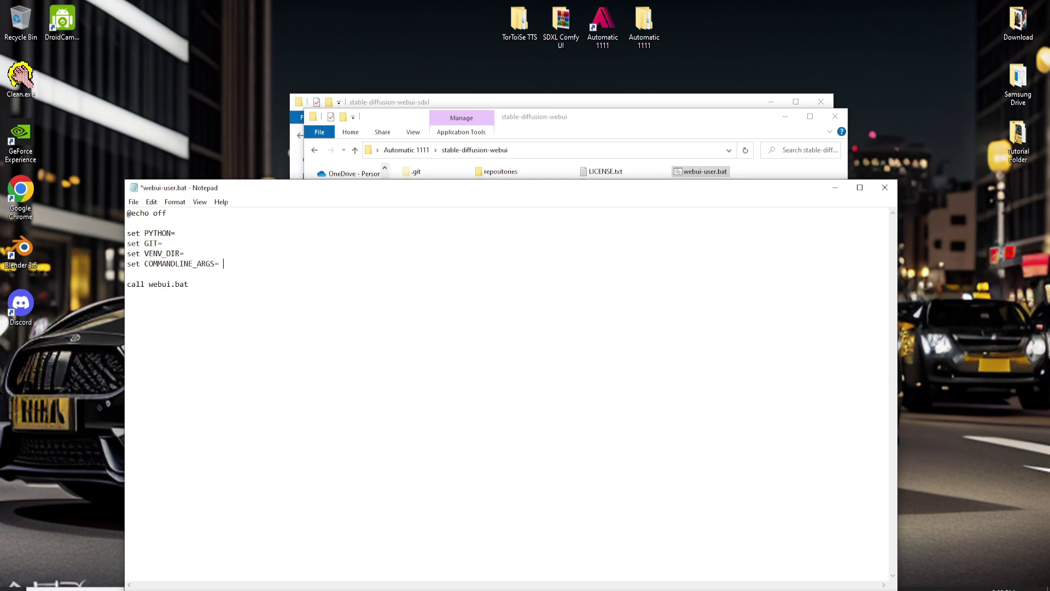
pyautogui.write('--autolaunch --xformers --lowvram --')
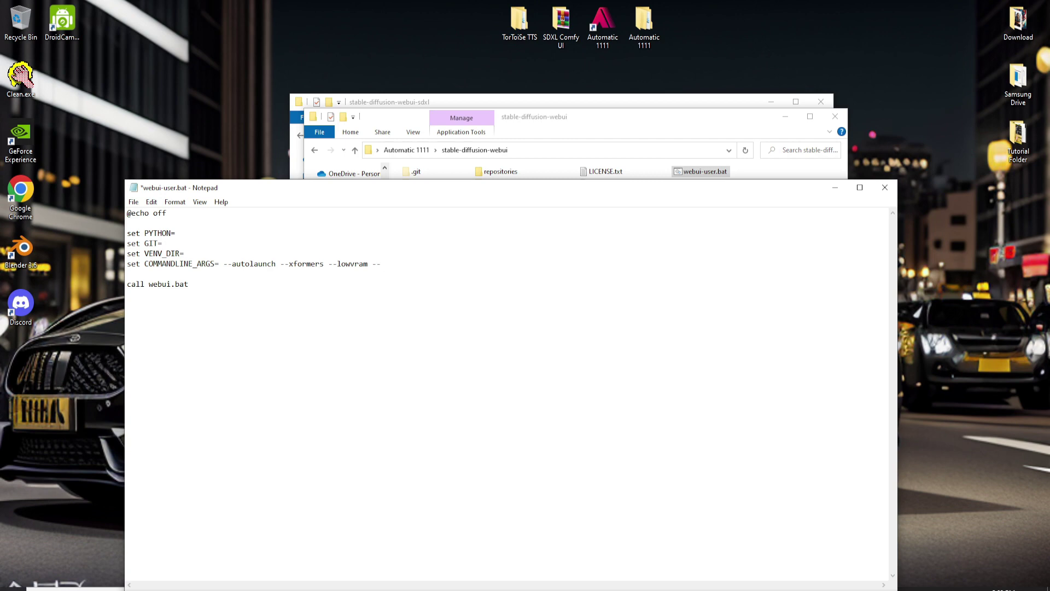
pyautogui.write('no-half-vae')
pyautogui.click(133, 201)
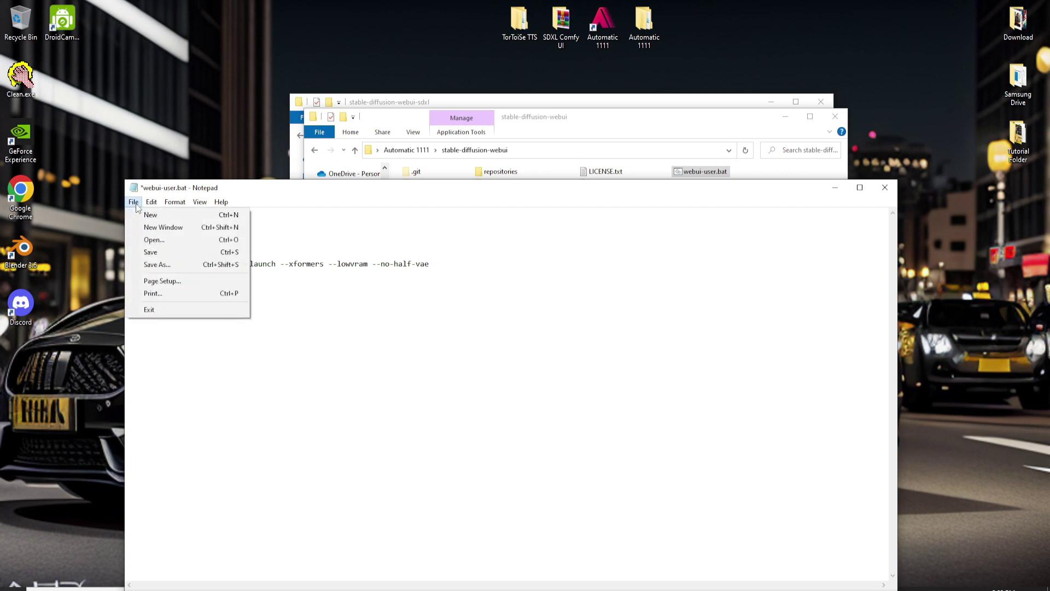
pyautogui.click(150, 251)
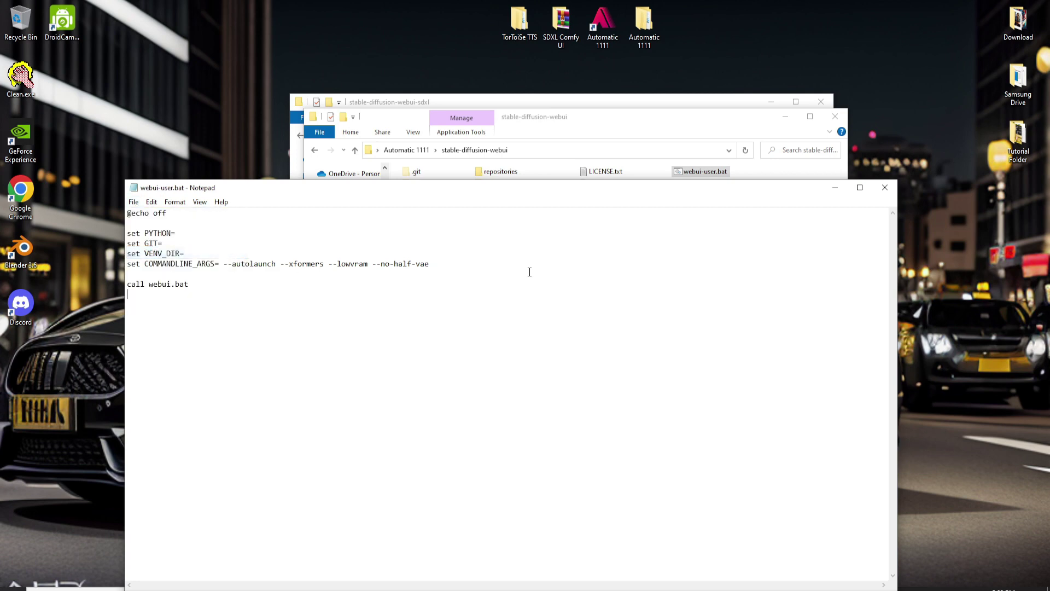
pyautogui.click(885, 188)
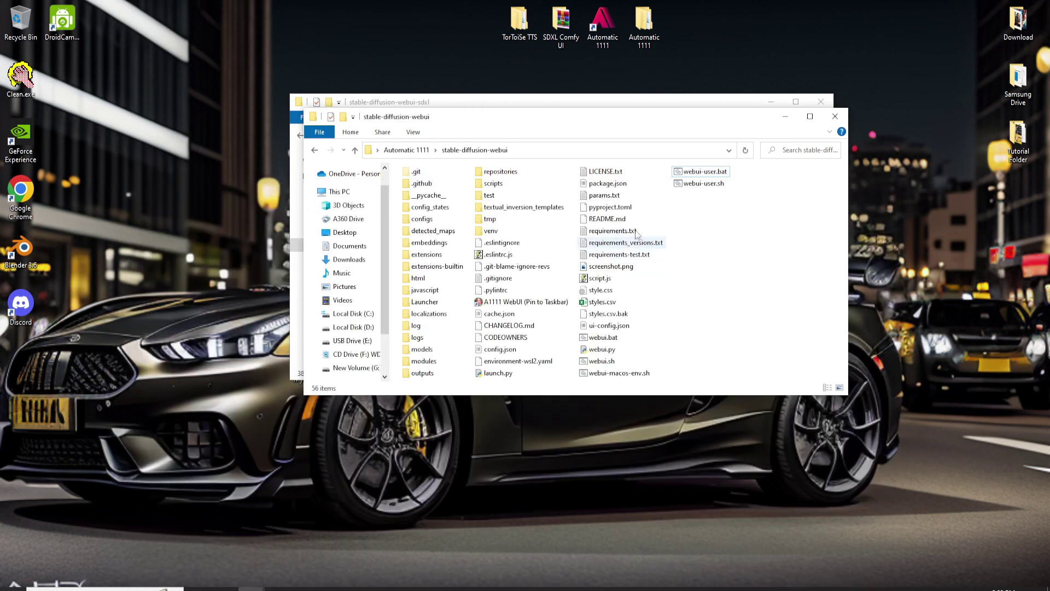
# Launch the web UI from webui-user.bat, check the checkpoint list without changing it, and close Firefox
pyautogui.doubleClick(691, 172)
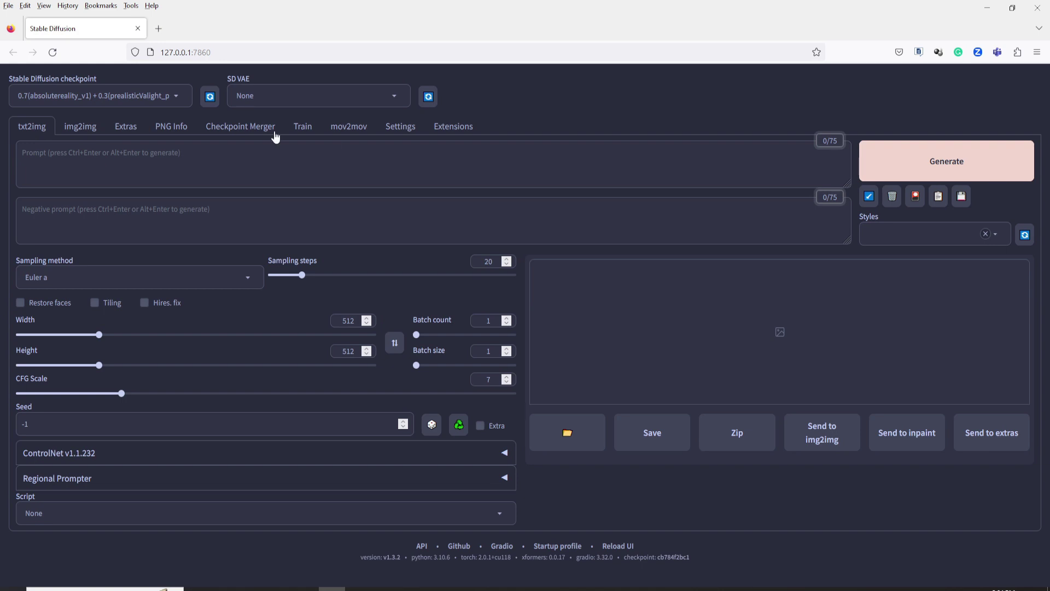
pyautogui.click(177, 97)
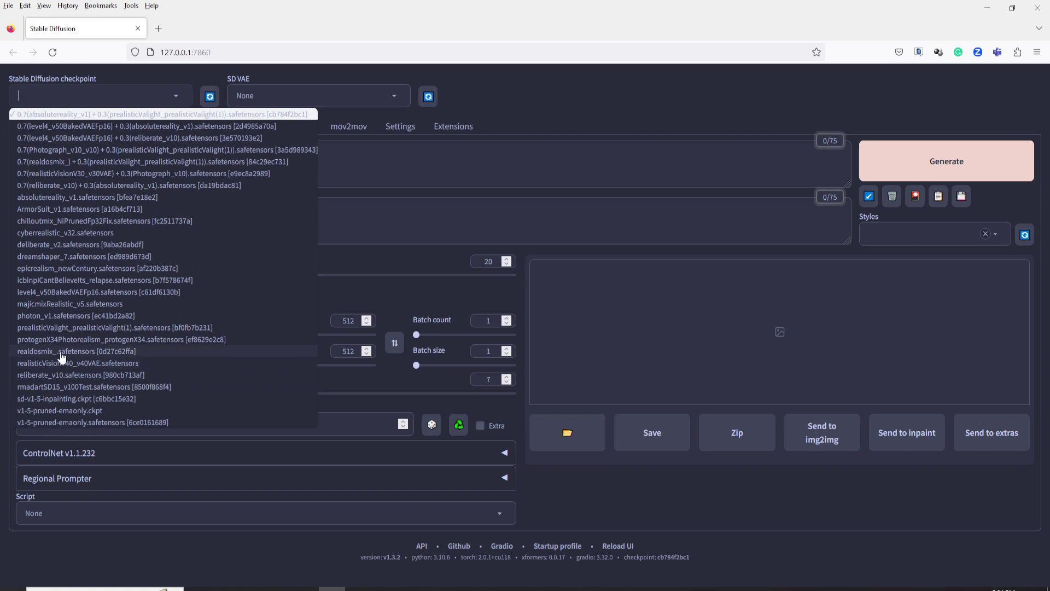
pyautogui.click(522, 114)
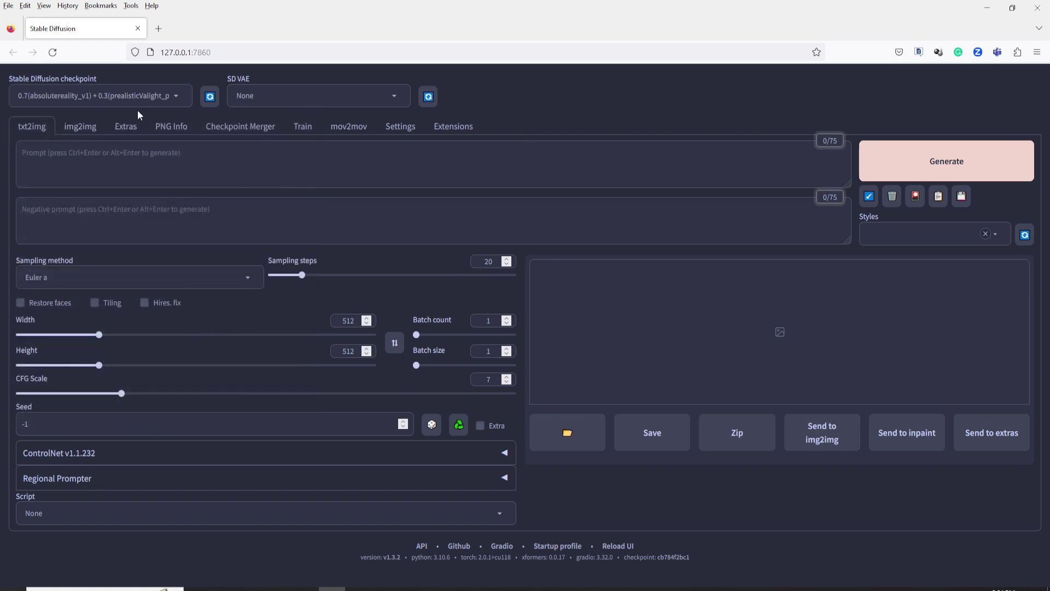
pyautogui.click(1038, 9)
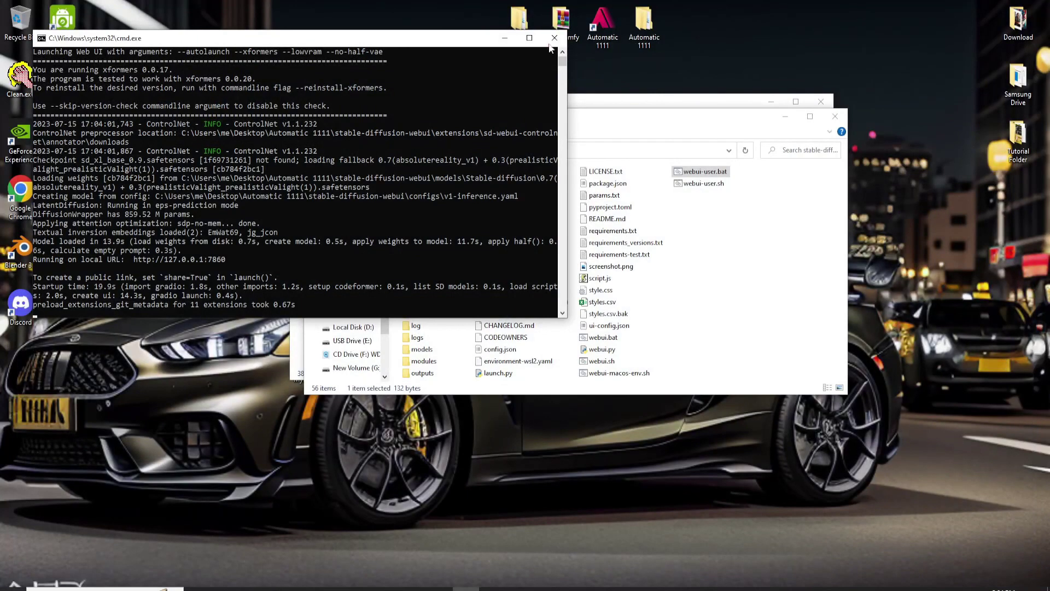
# Close the web UI console and cut the three SDXL 0.9 model files from Downloads
pyautogui.click(554, 38)
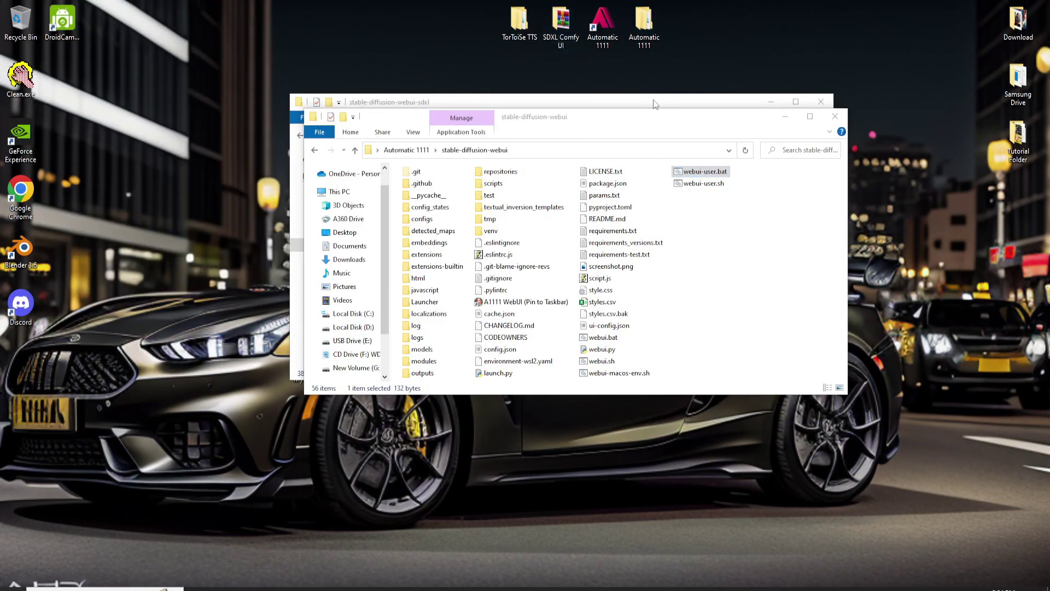
pyautogui.moveTo(609, 123); pyautogui.dragTo(763, 143)
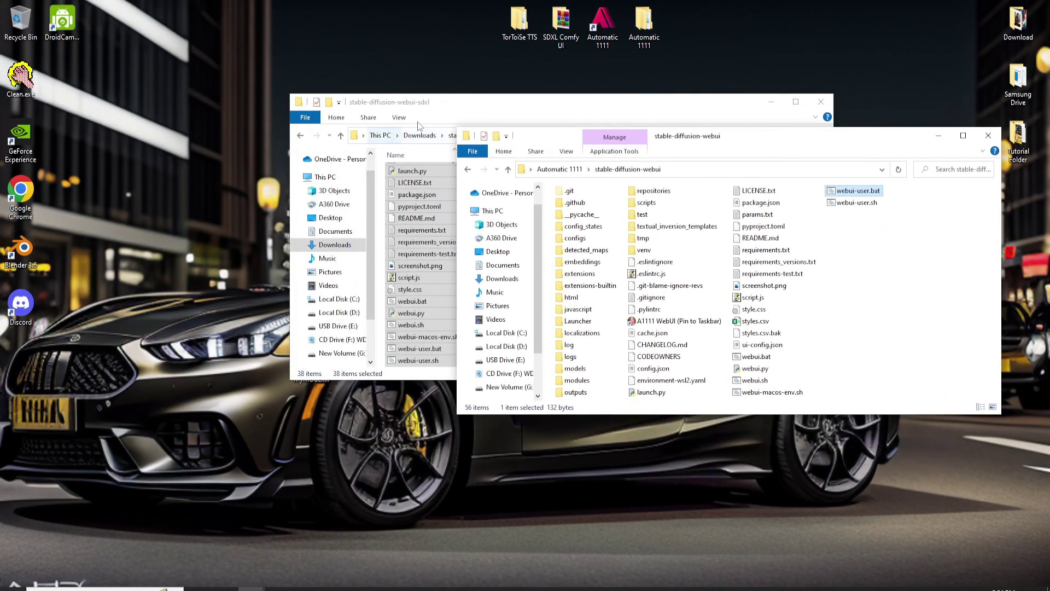
pyautogui.click(457, 107)
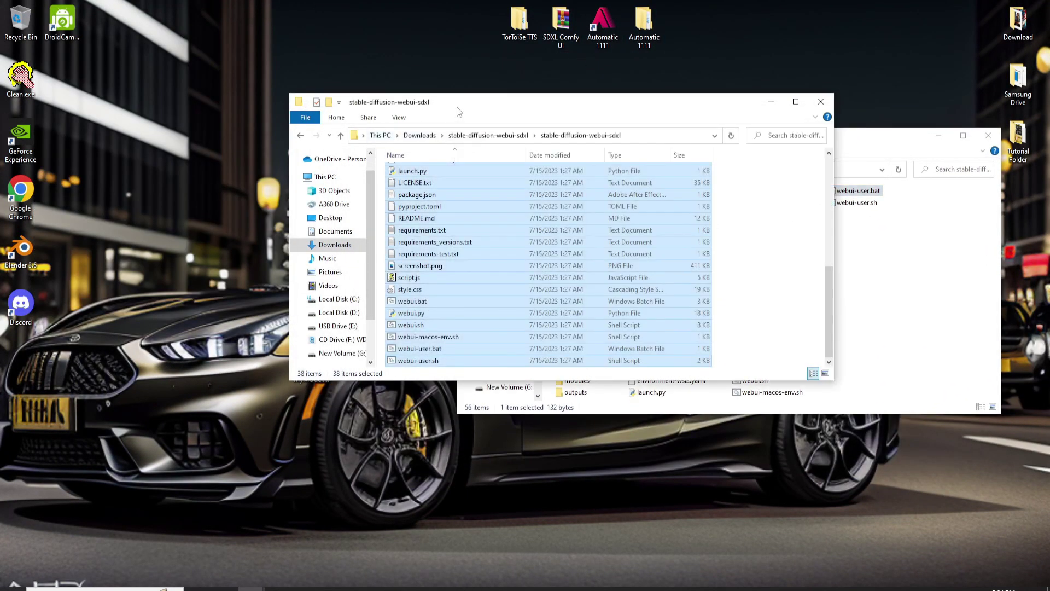
pyautogui.click(335, 249)
pyautogui.click(414, 254)
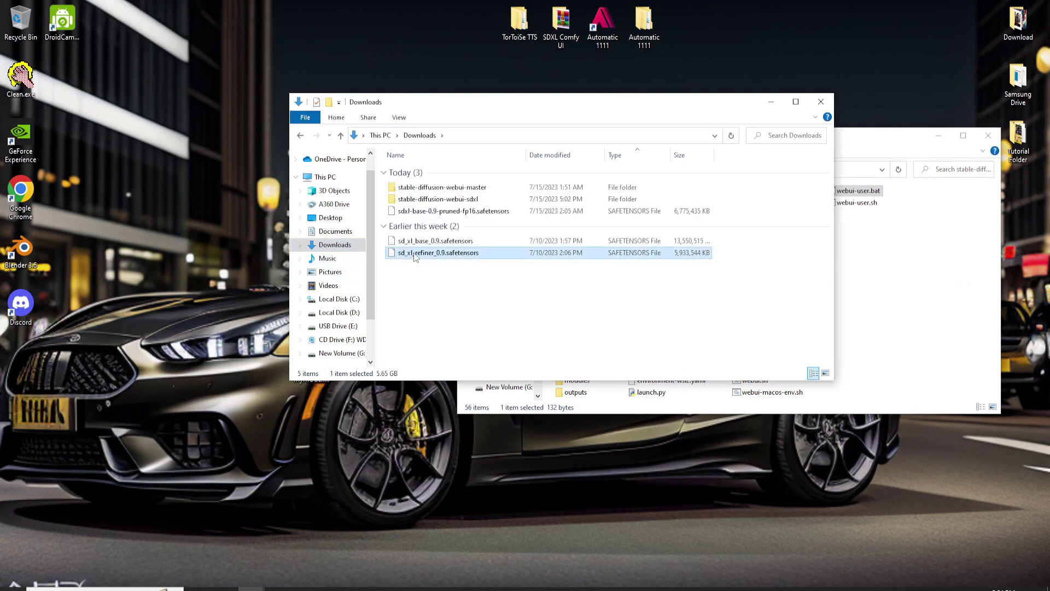
pyautogui.keyDown('ctrl'); pyautogui.click(412, 242); pyautogui.keyUp('ctrl')
pyautogui.keyDown('ctrl'); pyautogui.click(426, 211); pyautogui.keyUp('ctrl')
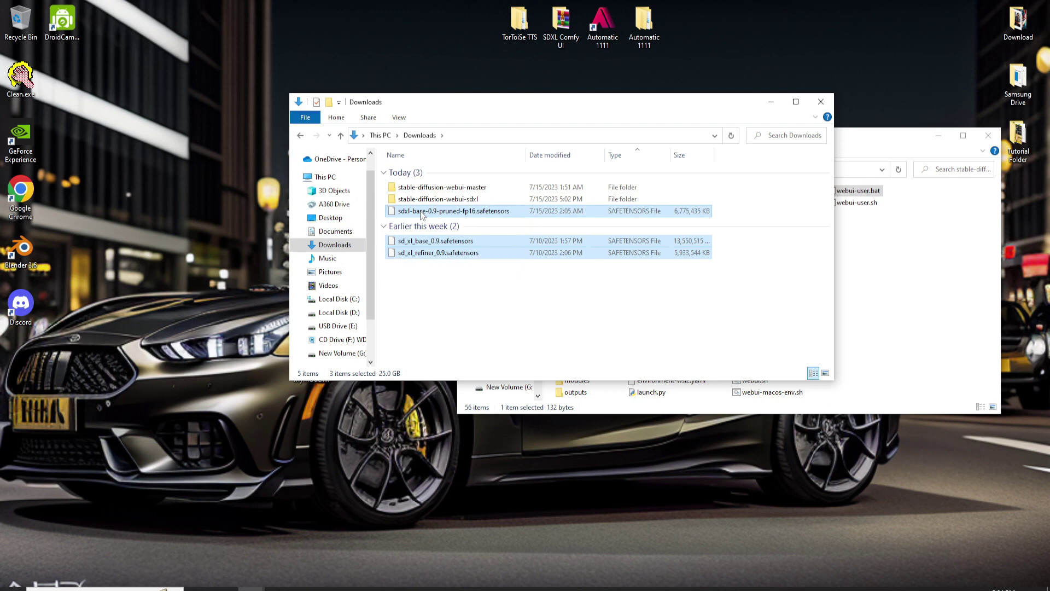
pyautogui.rightClick(426, 213)
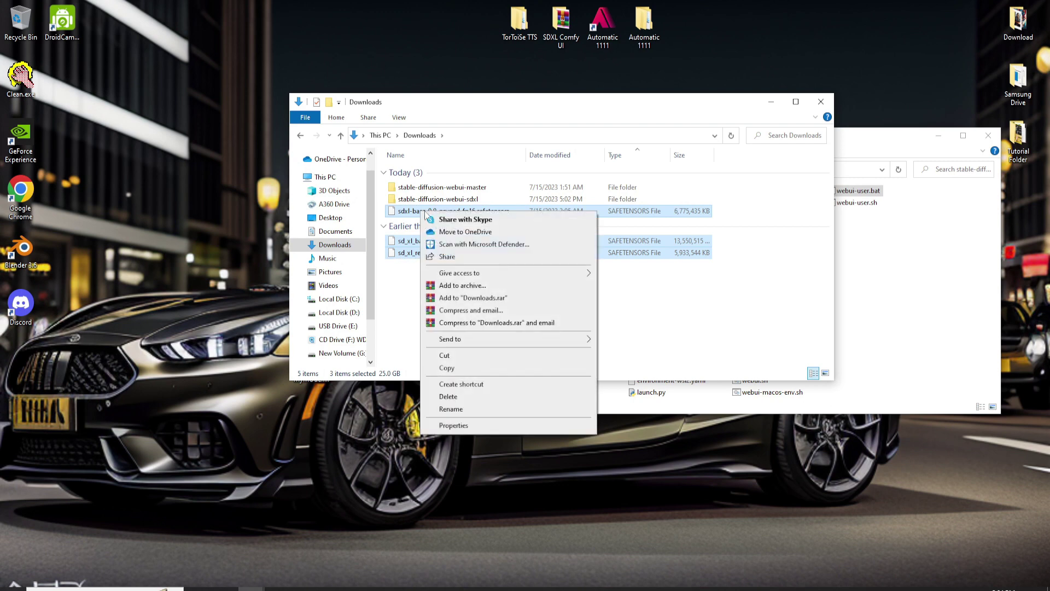
pyautogui.click(445, 356)
# Paste the three SDXL model files into stable-diffusion-webui\models\Stable-diffusion
pyautogui.click(877, 286)
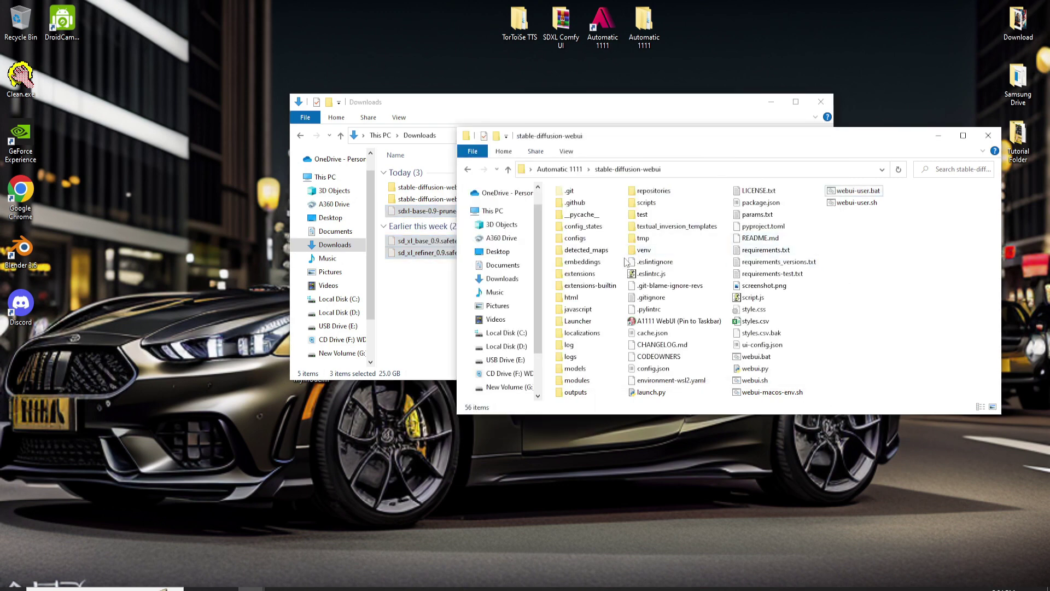
pyautogui.click(580, 369)
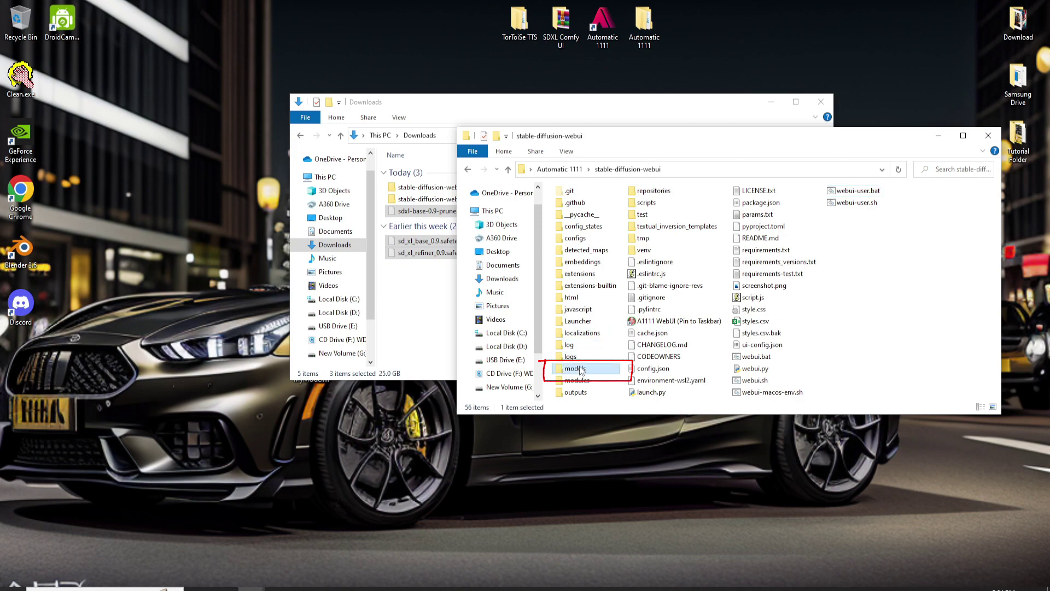
pyautogui.doubleClick(580, 369)
pyautogui.doubleClick(623, 321)
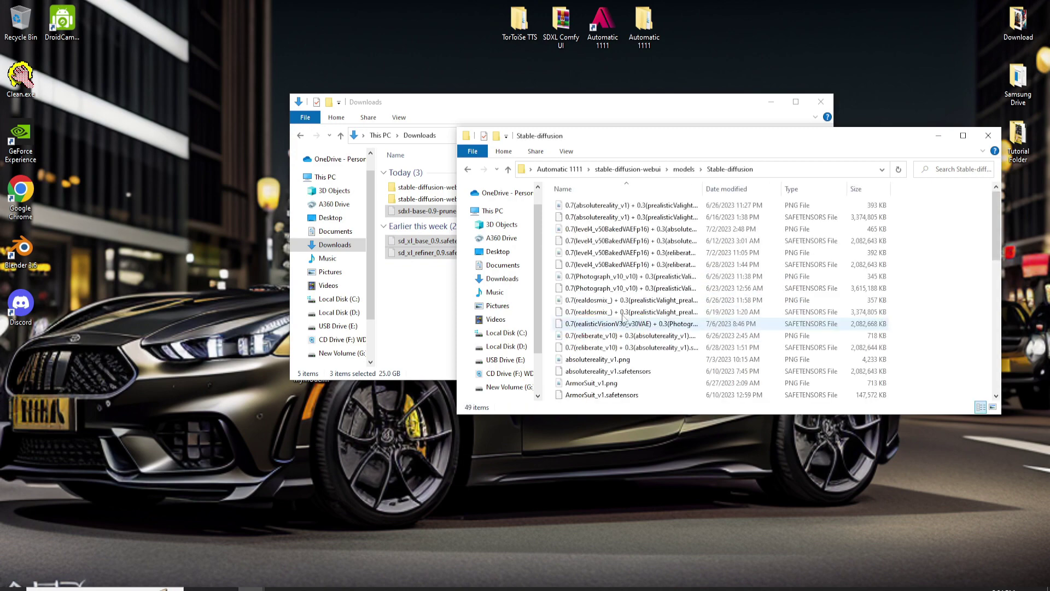
pyautogui.rightClick(924, 275)
pyautogui.click(957, 353)
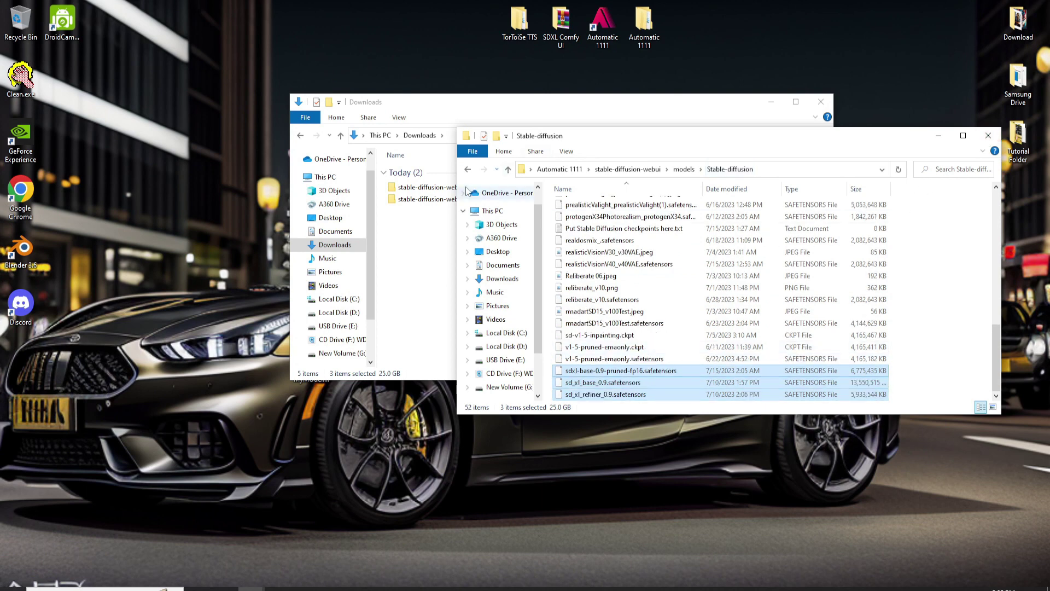
# Go back up to stable-diffusion-webui and relaunch the web UI with webui-user.bat
pyautogui.click(508, 170)
pyautogui.click(507, 170)
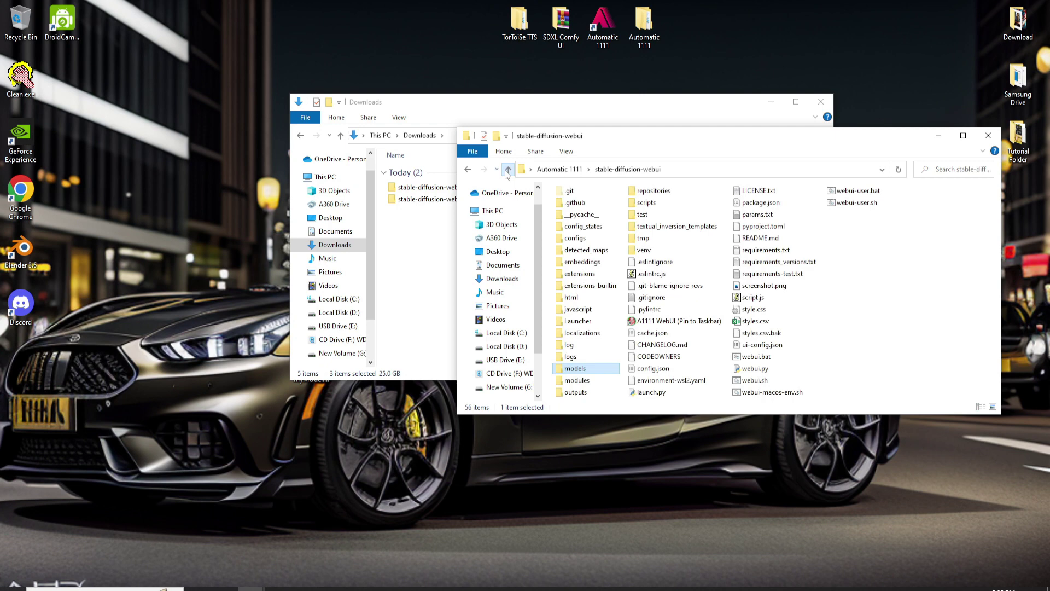
pyautogui.doubleClick(858, 190)
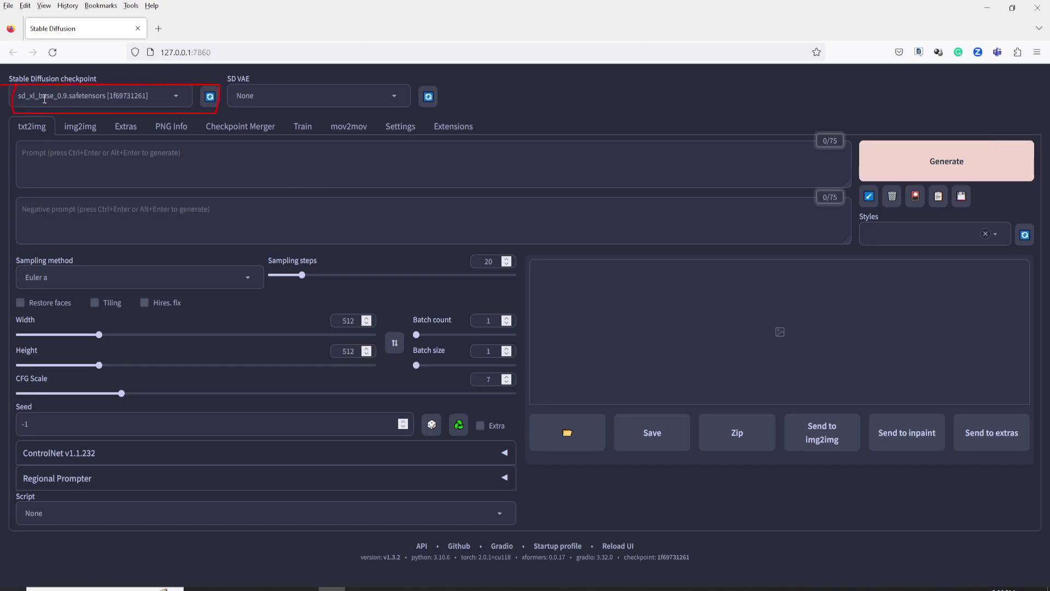
# Switch the Stable Diffusion checkpoint to sd_xl_base_0.9.safetensors
pyautogui.click(176, 97)
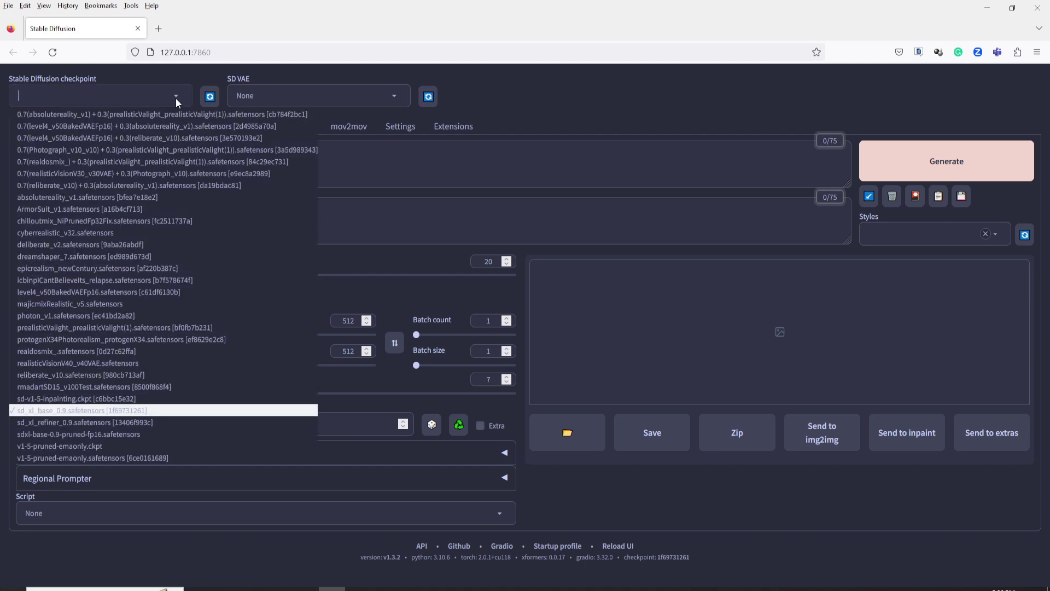
pyautogui.click(68, 411)
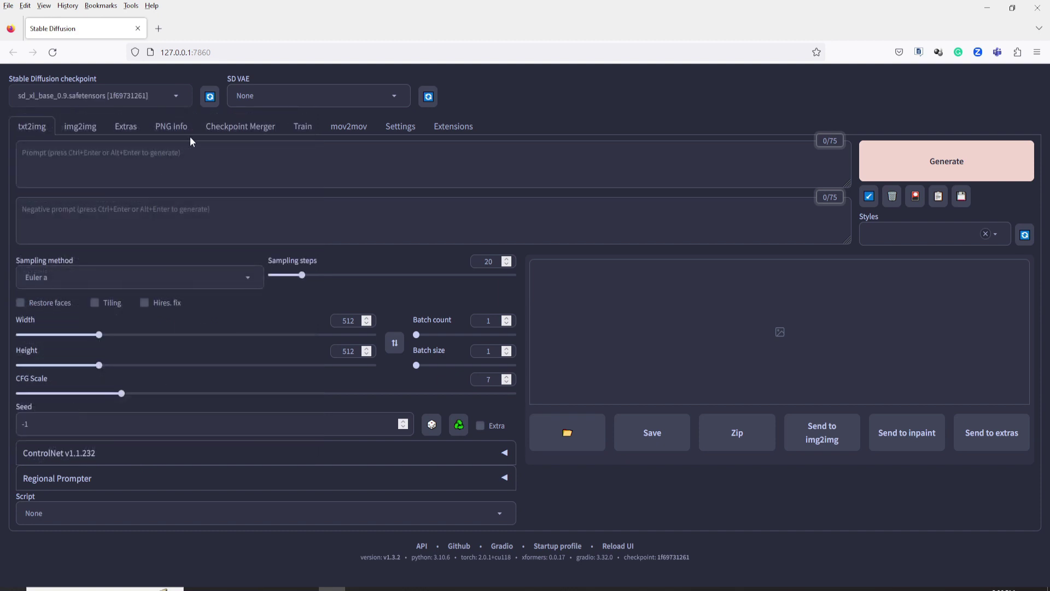
# Enter the prompt 'Dragon inside the glass ball on the table.' with negative prompt 'ugly,low resolution,text'
pyautogui.click(128, 155)
pyautogui.write('Dragon insi')
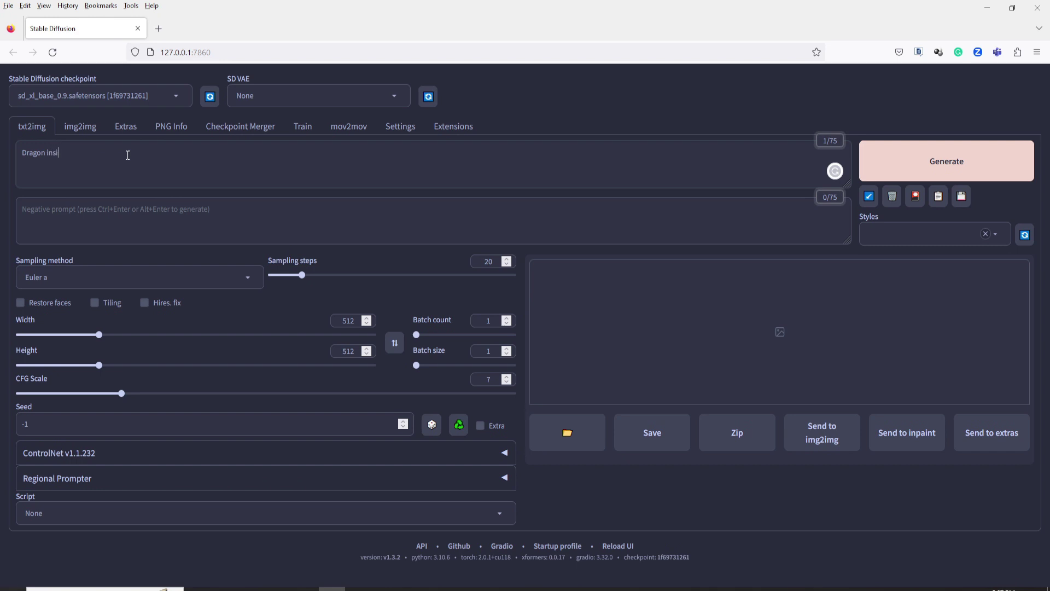
pyautogui.write('de the glass ball on the table.')
pyautogui.click(132, 209)
pyautogui.write('u')
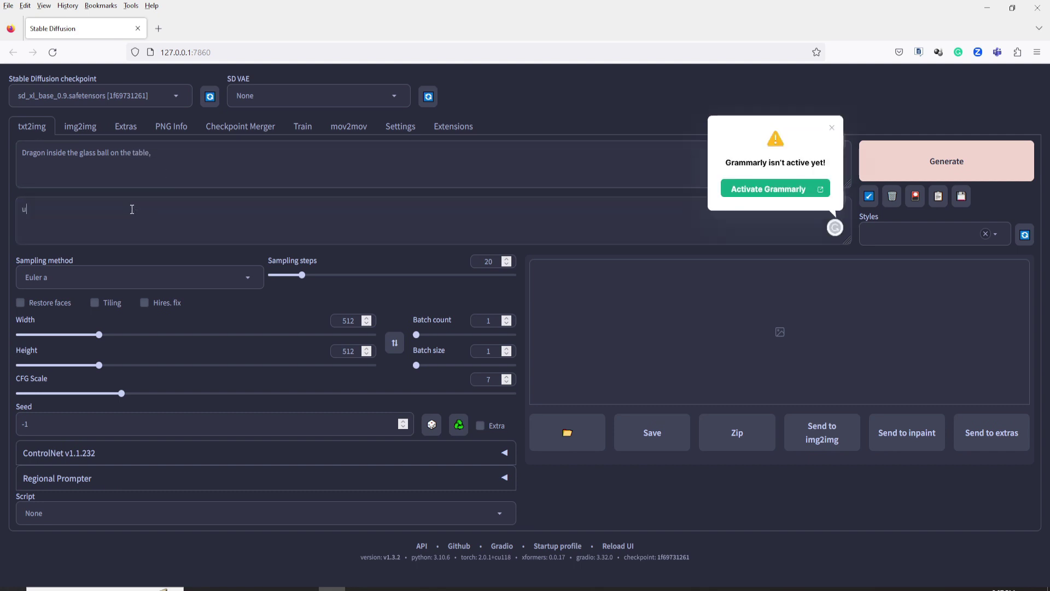
pyautogui.write('gly,low resolution,text')
# Set the image width and height to 768
pyautogui.moveTo(357, 320); pyautogui.dragTo(318, 322)
pyautogui.write('768')
pyautogui.moveTo(356, 351); pyautogui.dragTo(319, 350)
pyautogui.write('768')
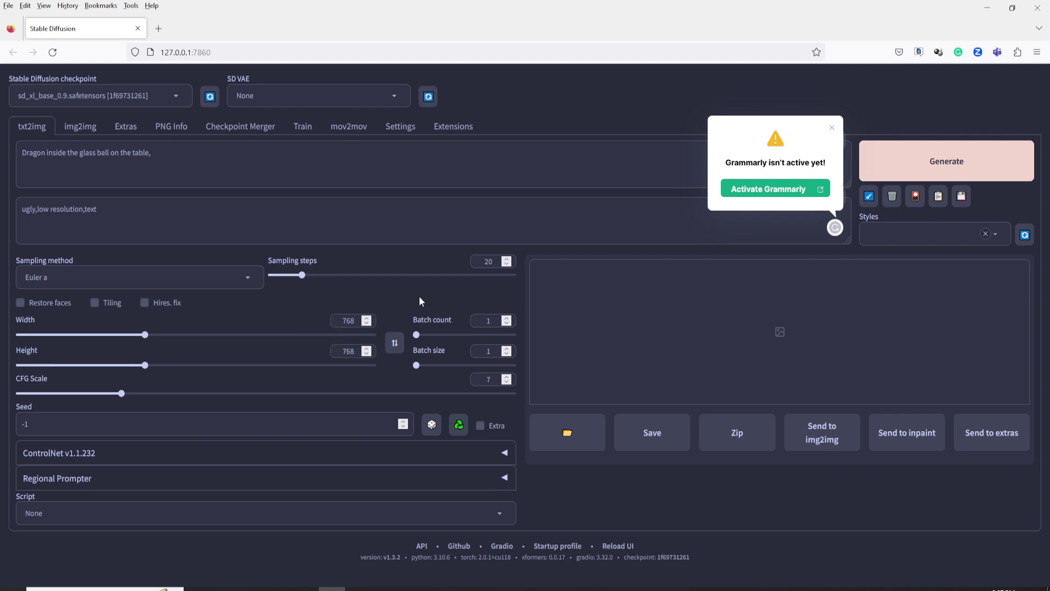
# Dismiss the Grammarly notice, keep SD VAE at None, and generate the image
pyautogui.click(832, 128)
pyautogui.click(394, 99)
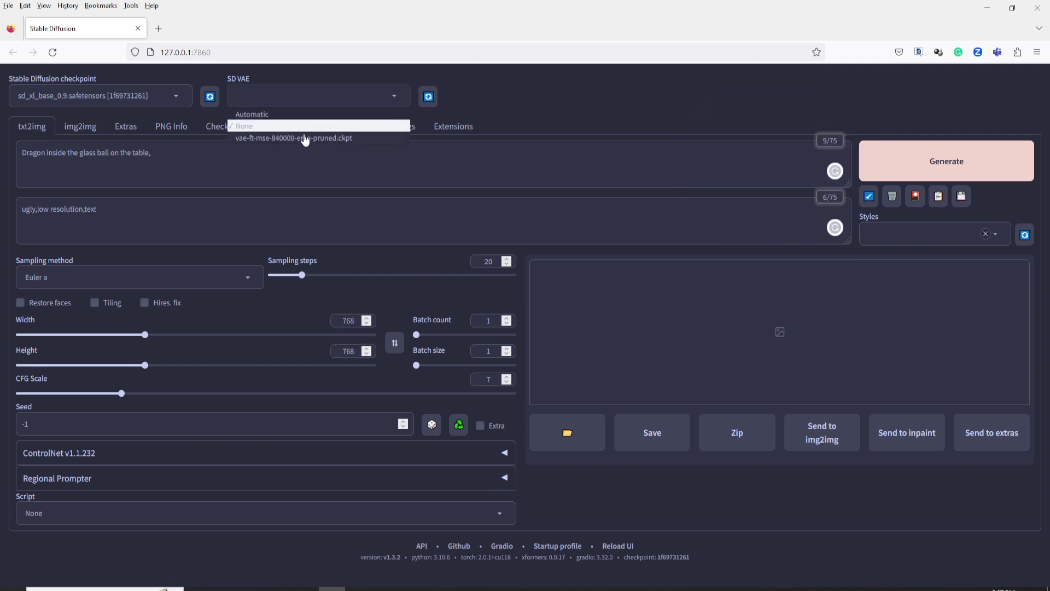
pyautogui.click(276, 127)
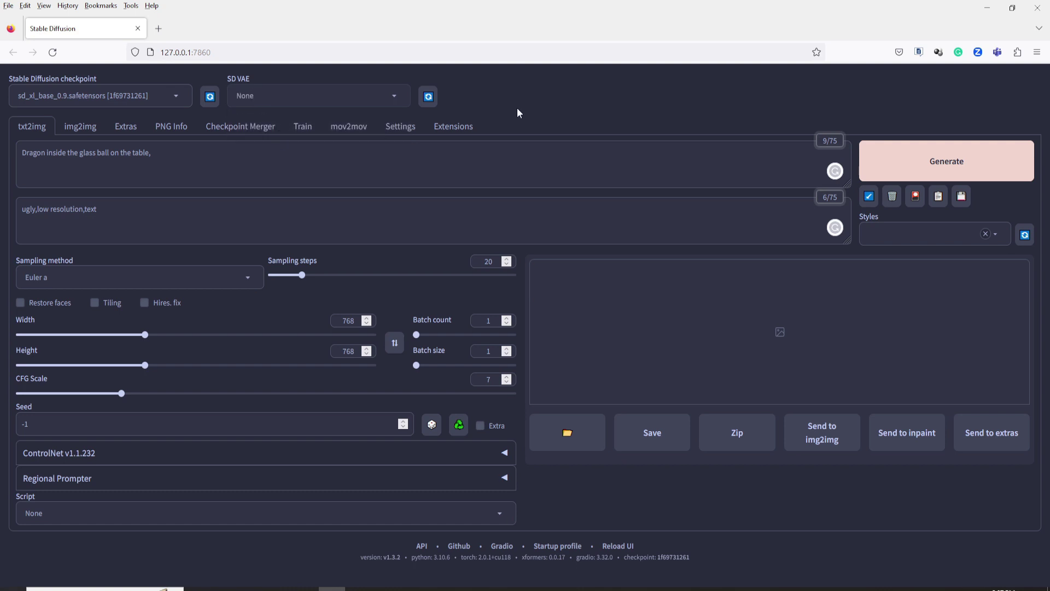
pyautogui.click(895, 174)
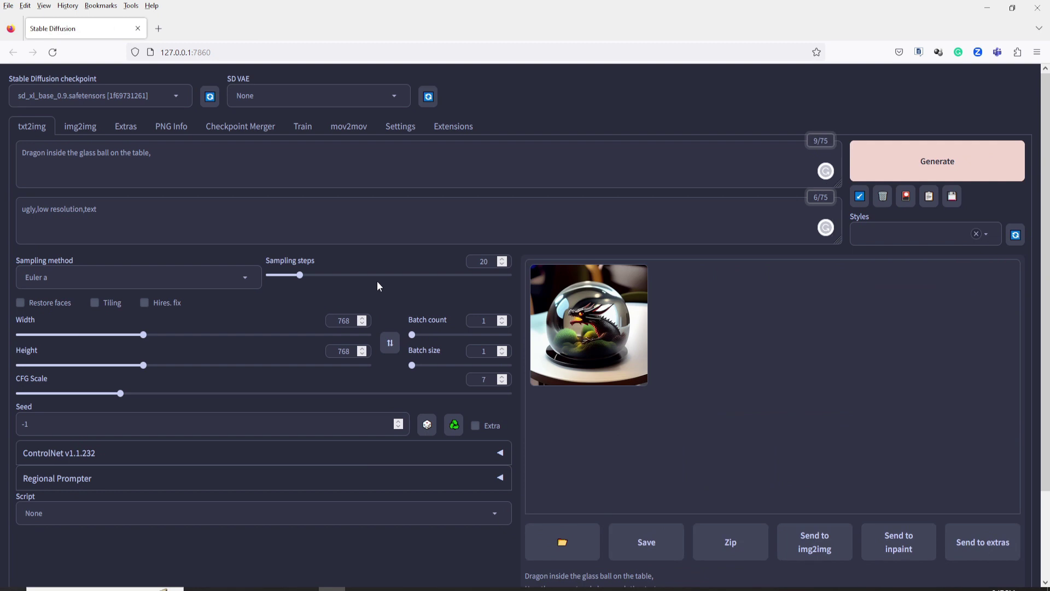
# Enlarge the generated dragon-in-glass-ball image to full screen
pyautogui.click(589, 325)
pyautogui.click(768, 369)
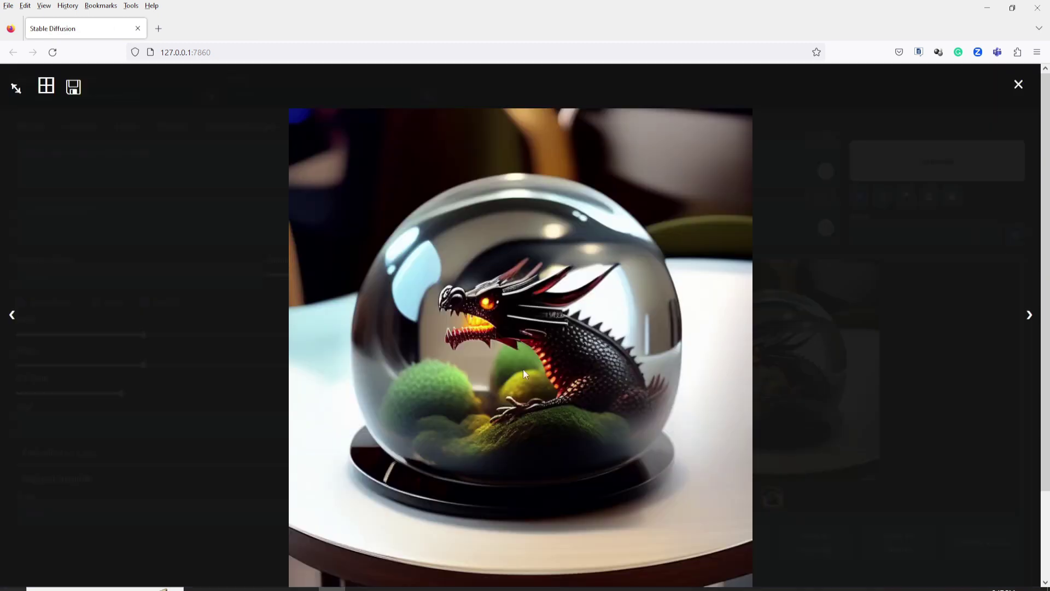
# Save the result image to Downloads as 00018-4210261484.png
pyautogui.click(1018, 84)
pyautogui.rightClick(748, 417)
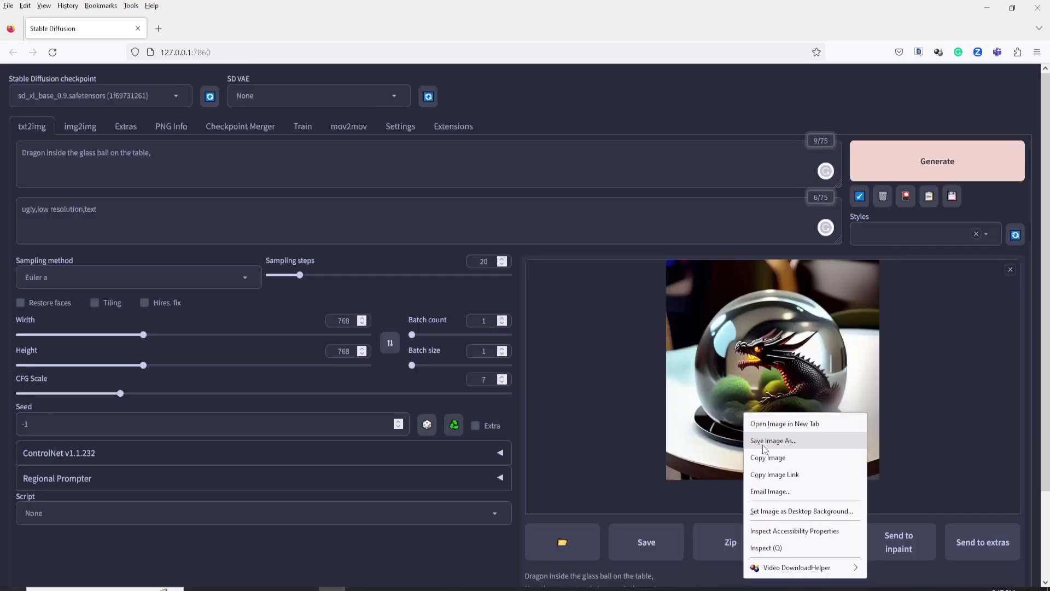
pyautogui.click(763, 442)
pyautogui.click(419, 419)
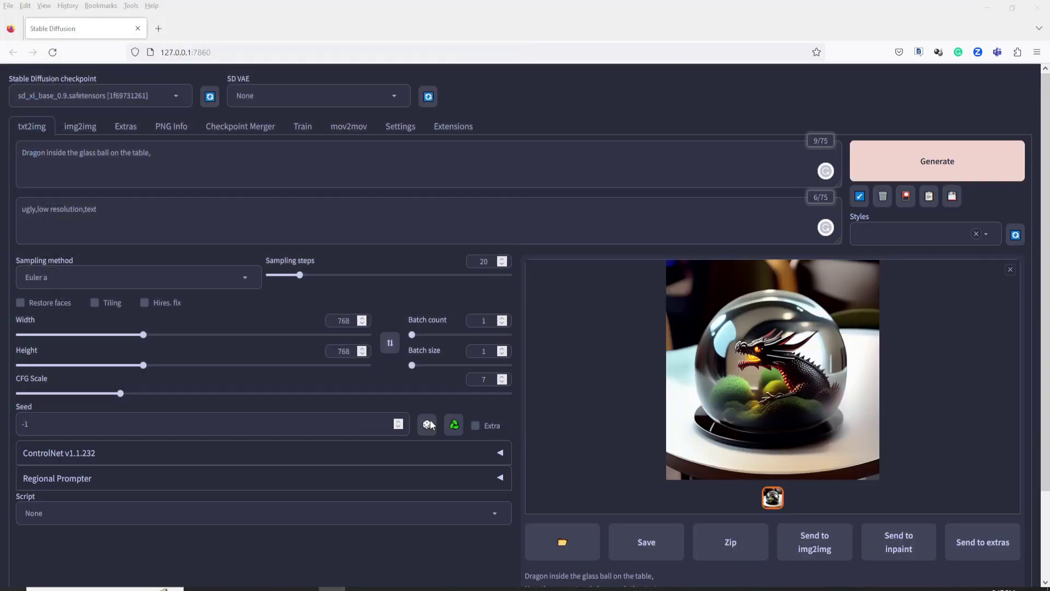
# Open 00018-4210261484.png from the Downloads folder in Photos
pyautogui.click(250, 588)
pyautogui.click(186, 547)
pyautogui.rightClick(422, 210)
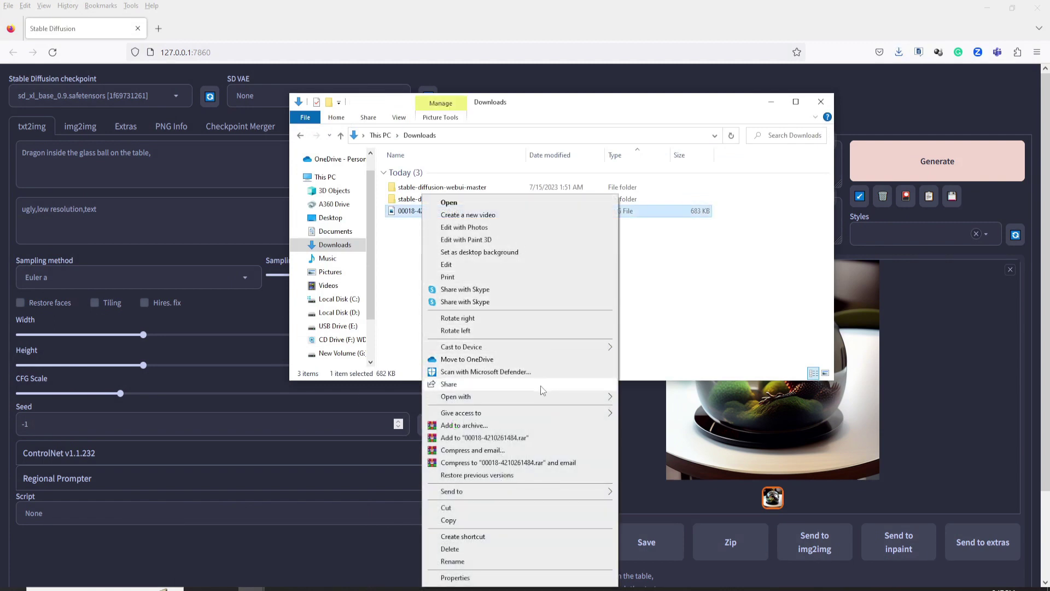
pyautogui.moveTo(541, 397)
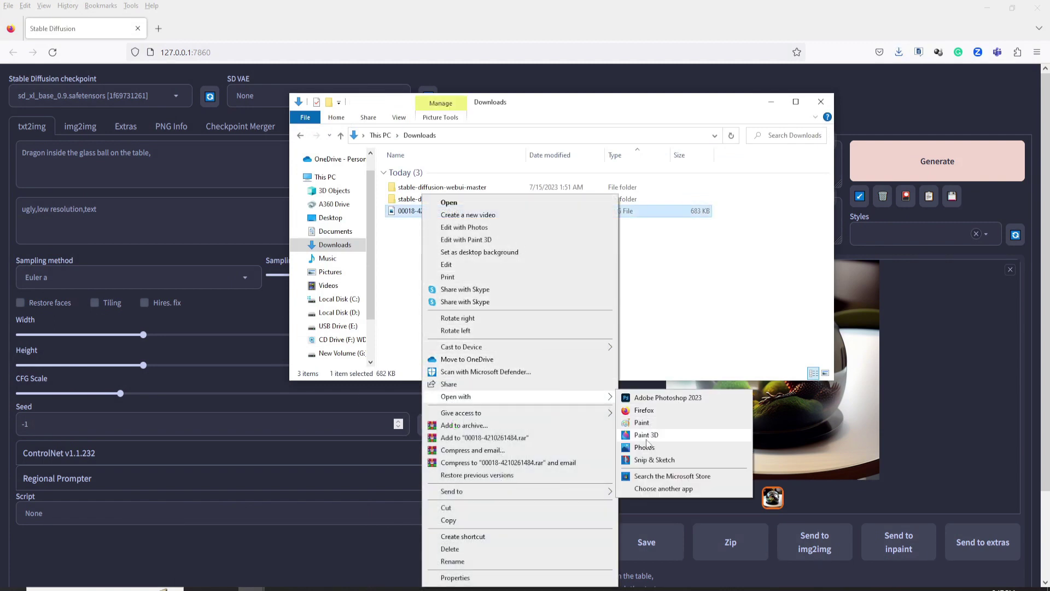
pyautogui.click(646, 448)
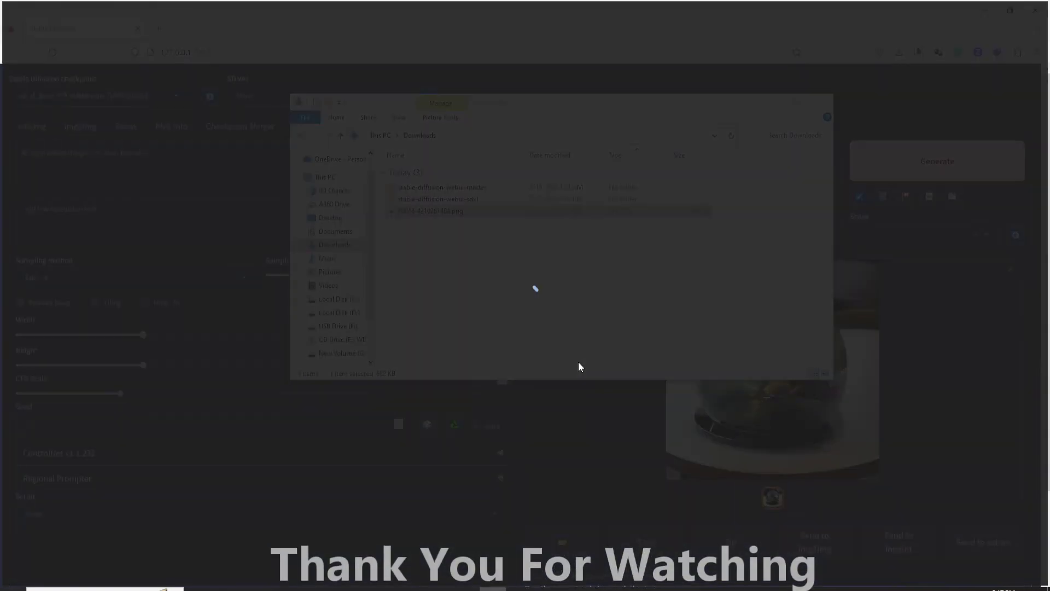
pyautogui.scroll(3, 560, 356)
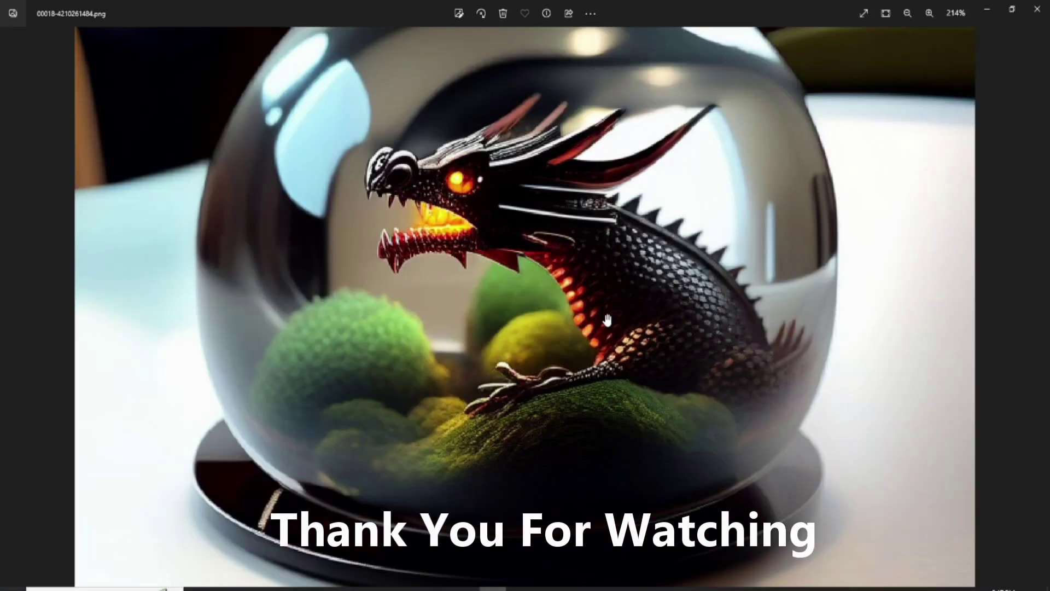